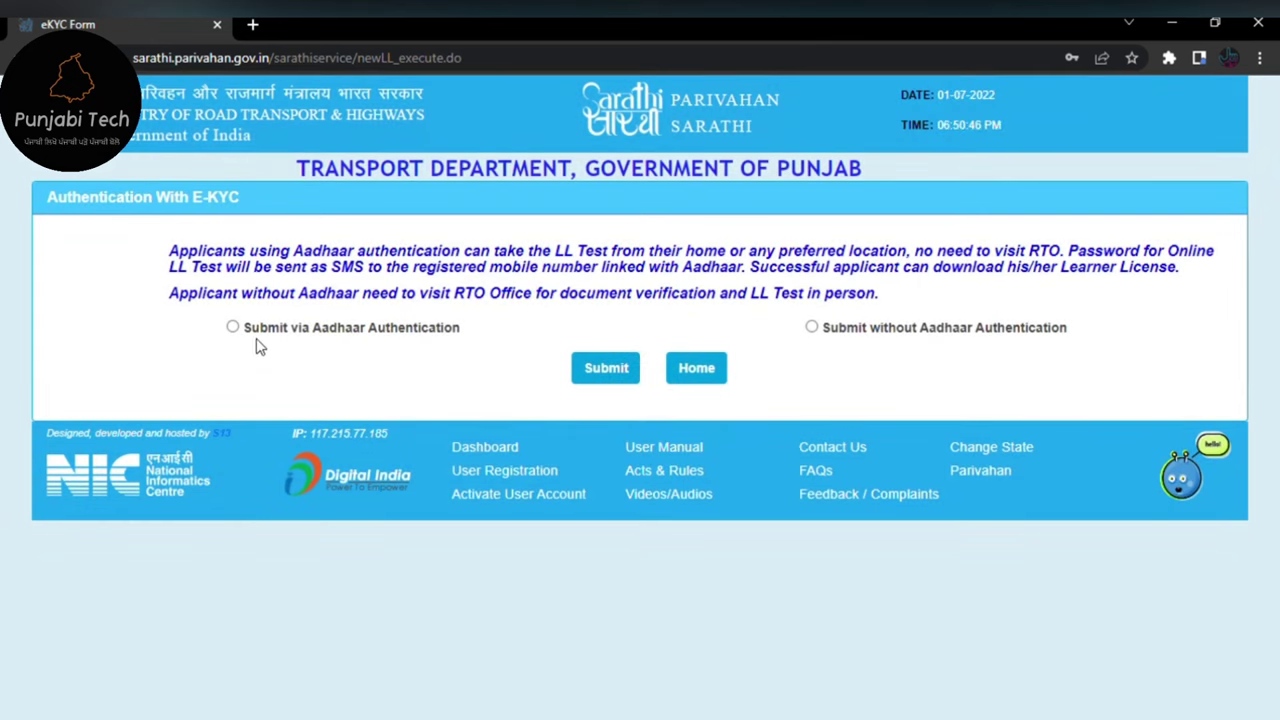
- Choose 'Submit via Aadhaar Authentication', submit it and dismiss the mobile-number notice
left_click(232, 327)
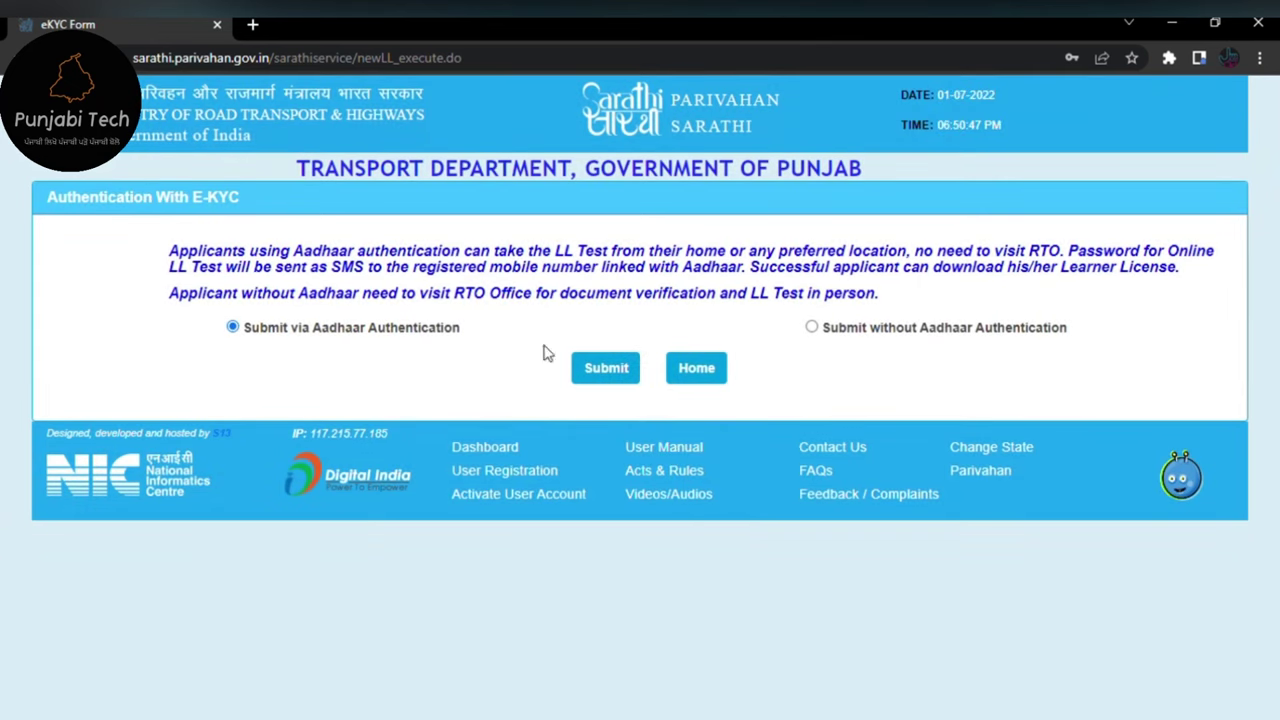
left_click(607, 370)
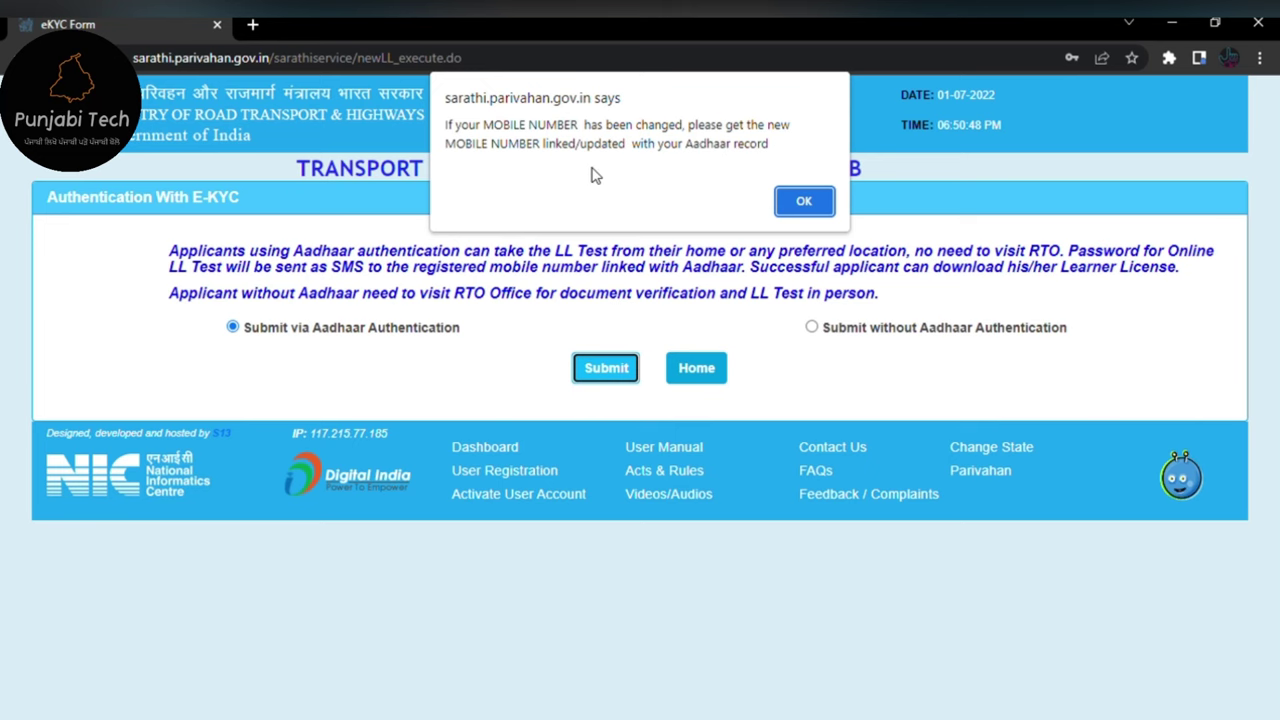
left_click(803, 201)
scroll(533, 428, "down", 3)
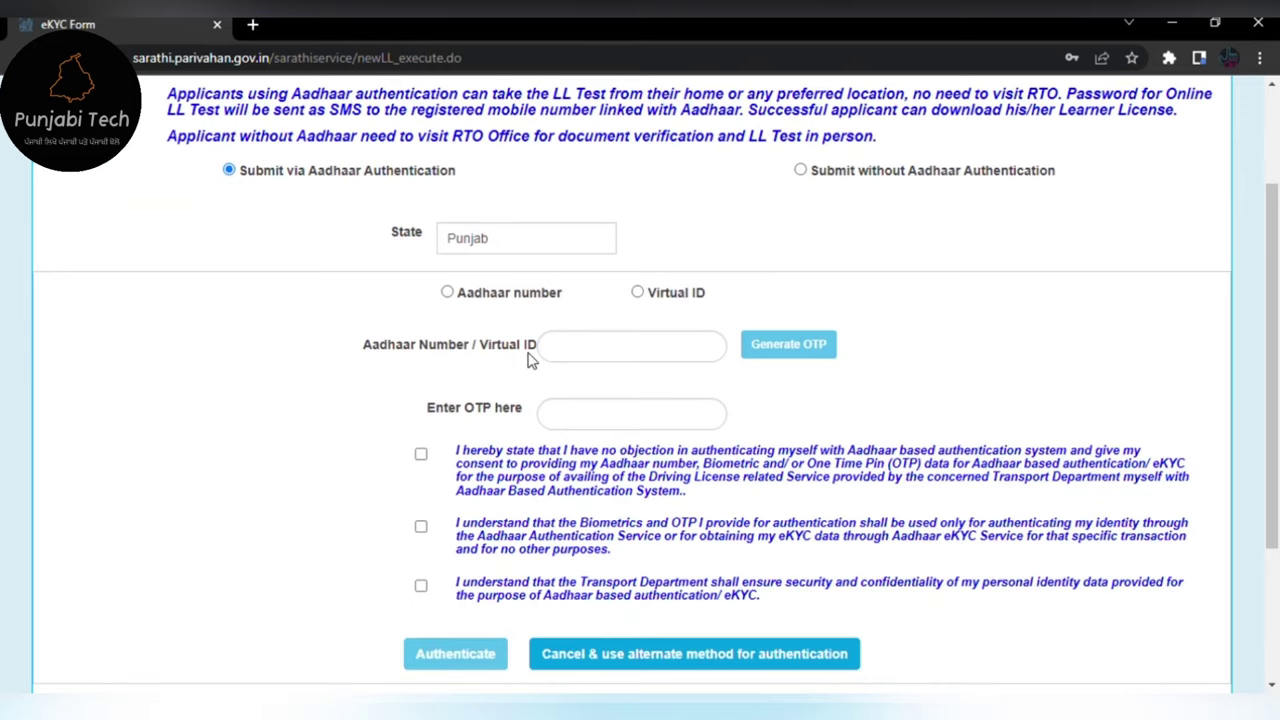
scroll(528, 360, "up", 3)
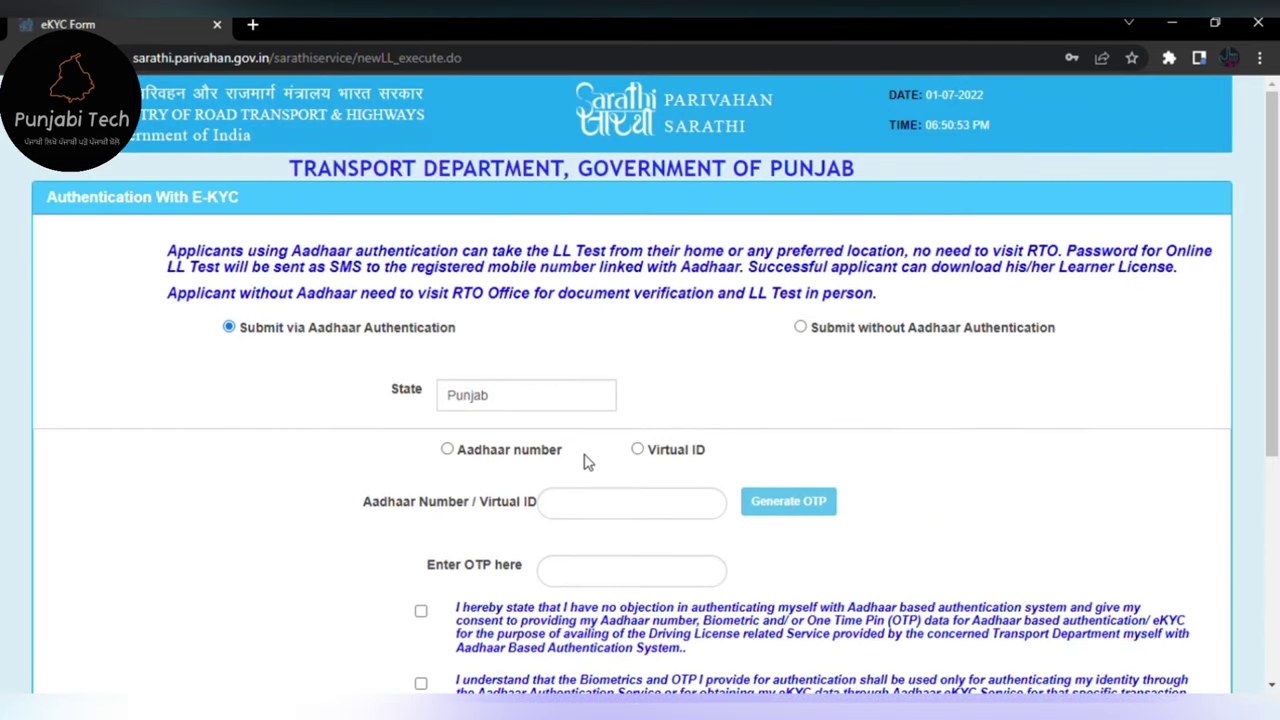
scroll(590, 450, "down", 2)
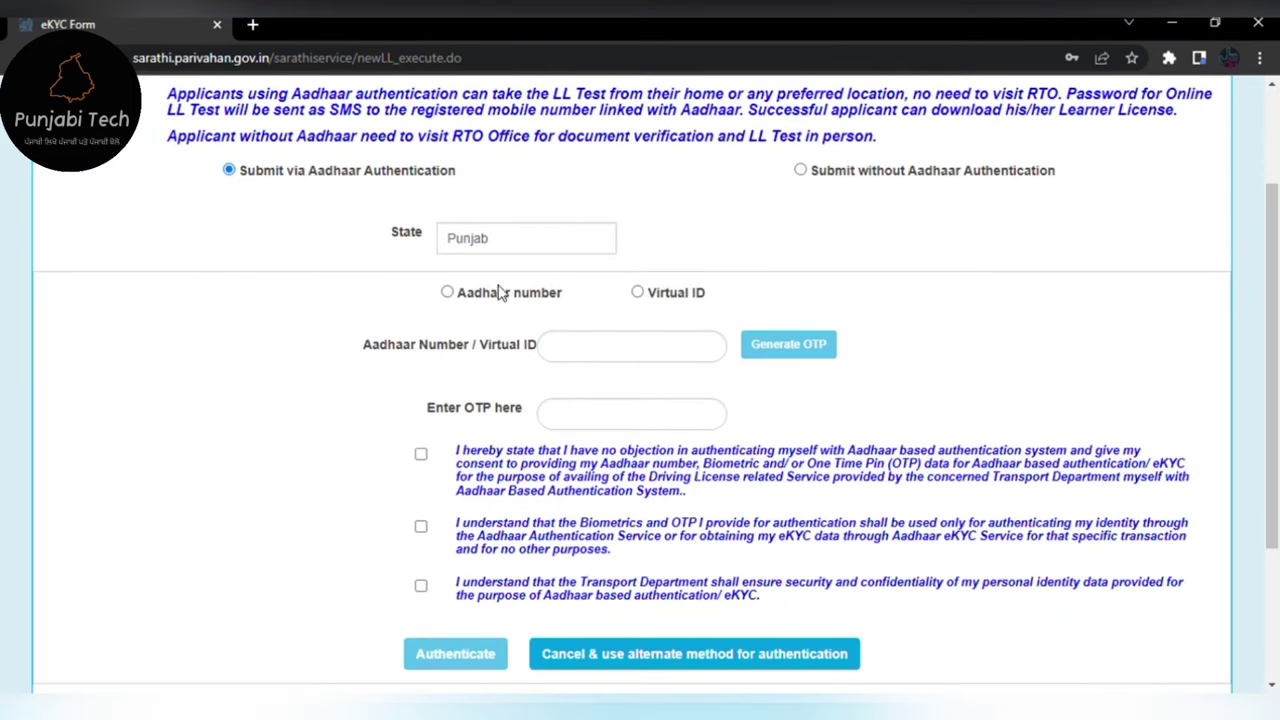
- Enter the applicant's Aadhaar number and generate an OTP to the registered mobile
left_click(466, 294)
left_click(566, 346)
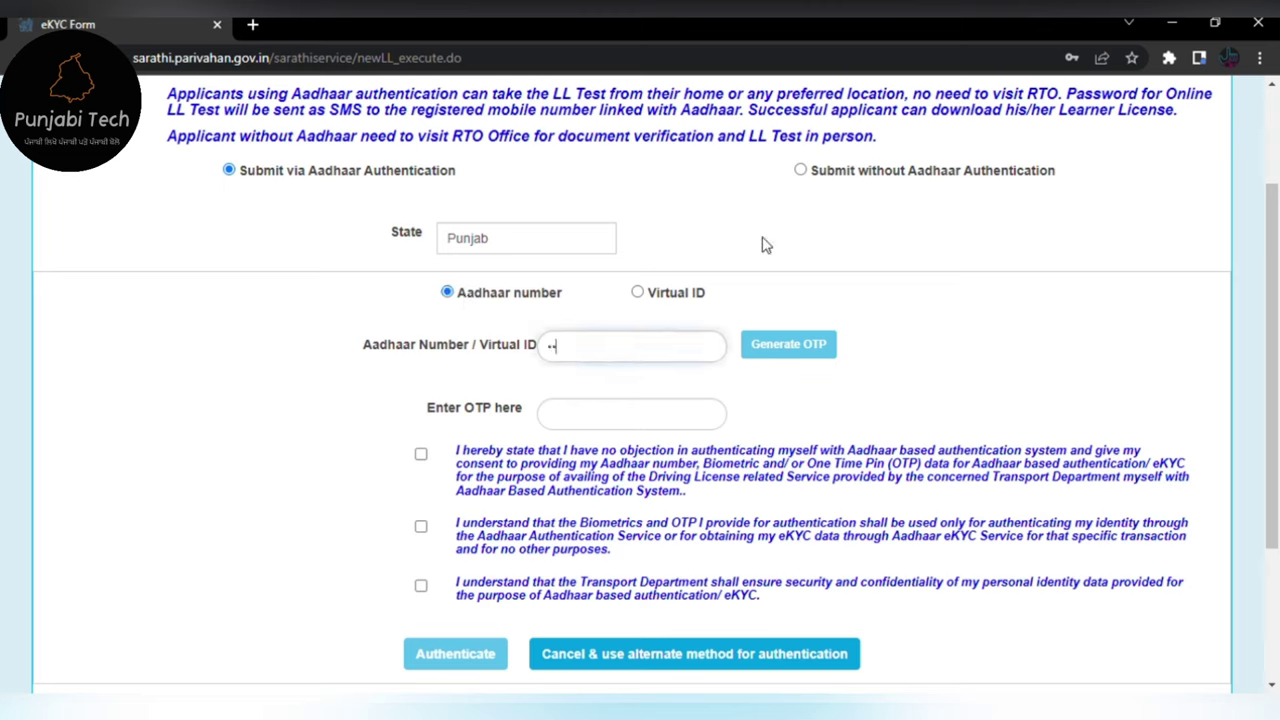
type("••••••••••••")
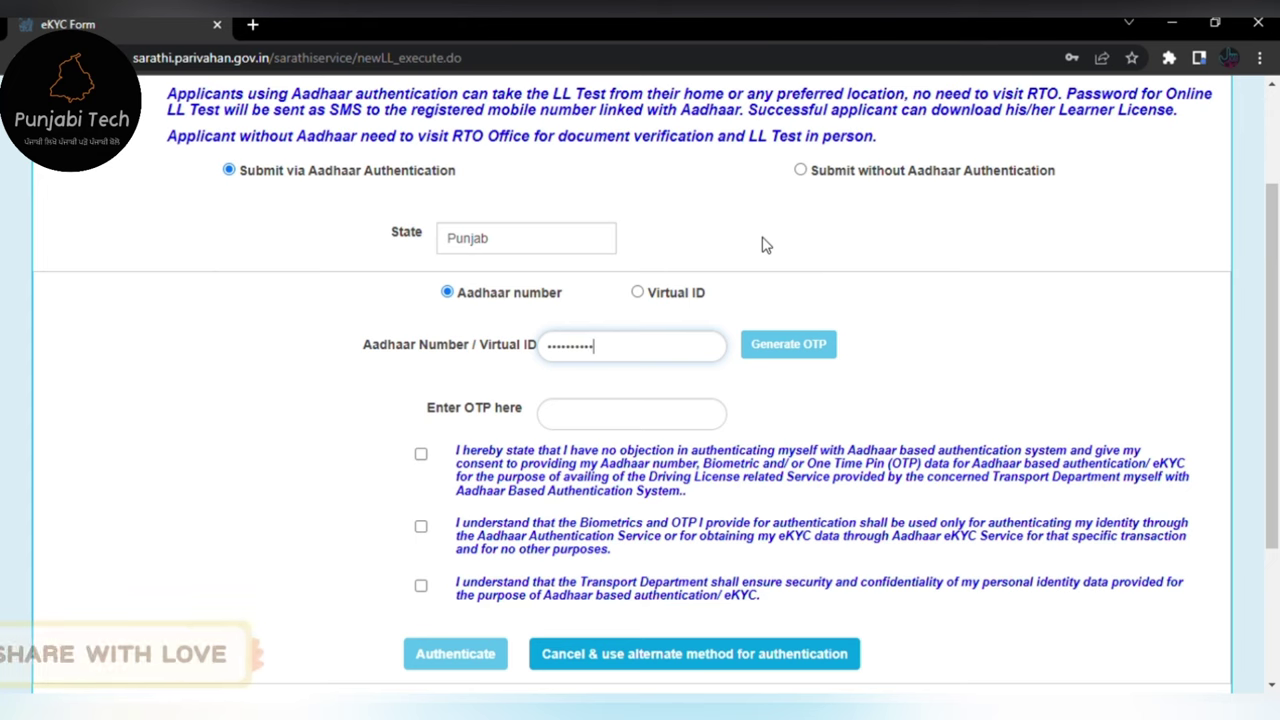
left_click(786, 344)
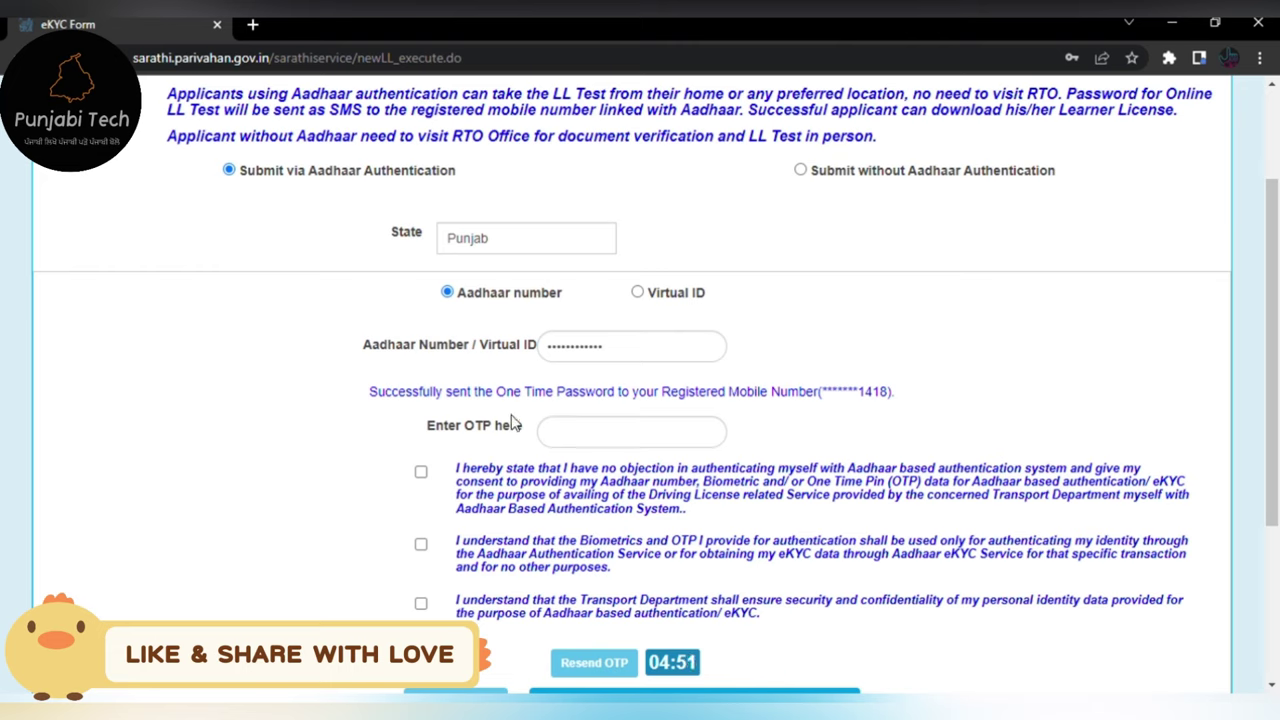
- Enter the received OTP, tick all three Aadhaar consent declarations and authenticate
left_click(590, 445)
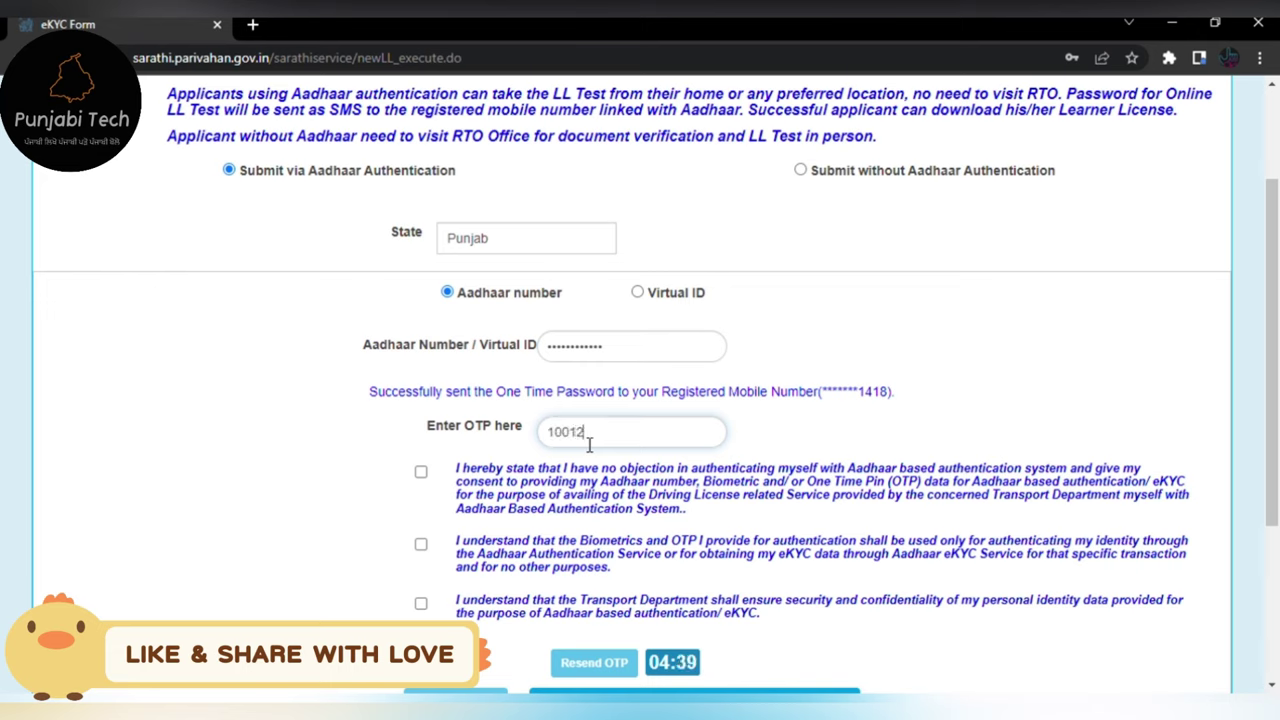
left_click(421, 471)
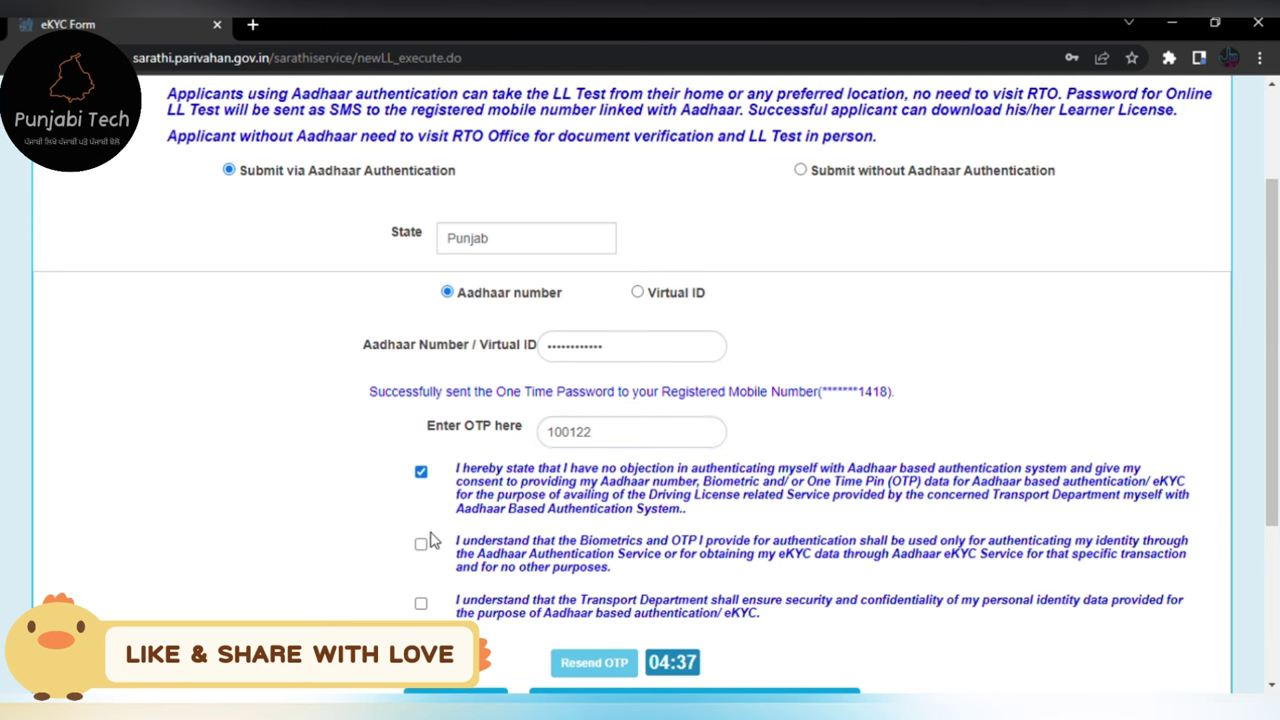
left_click(421, 543)
left_click(421, 604)
scroll(528, 546, "down", 3)
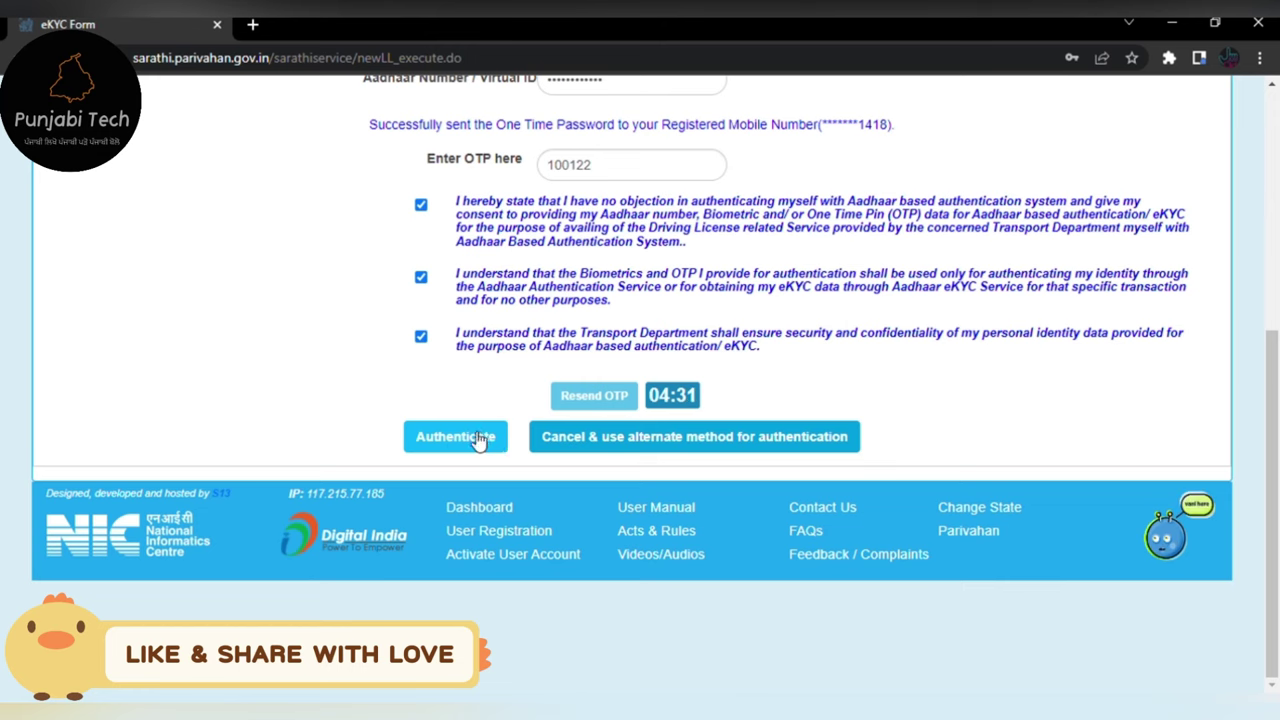
left_click(484, 438)
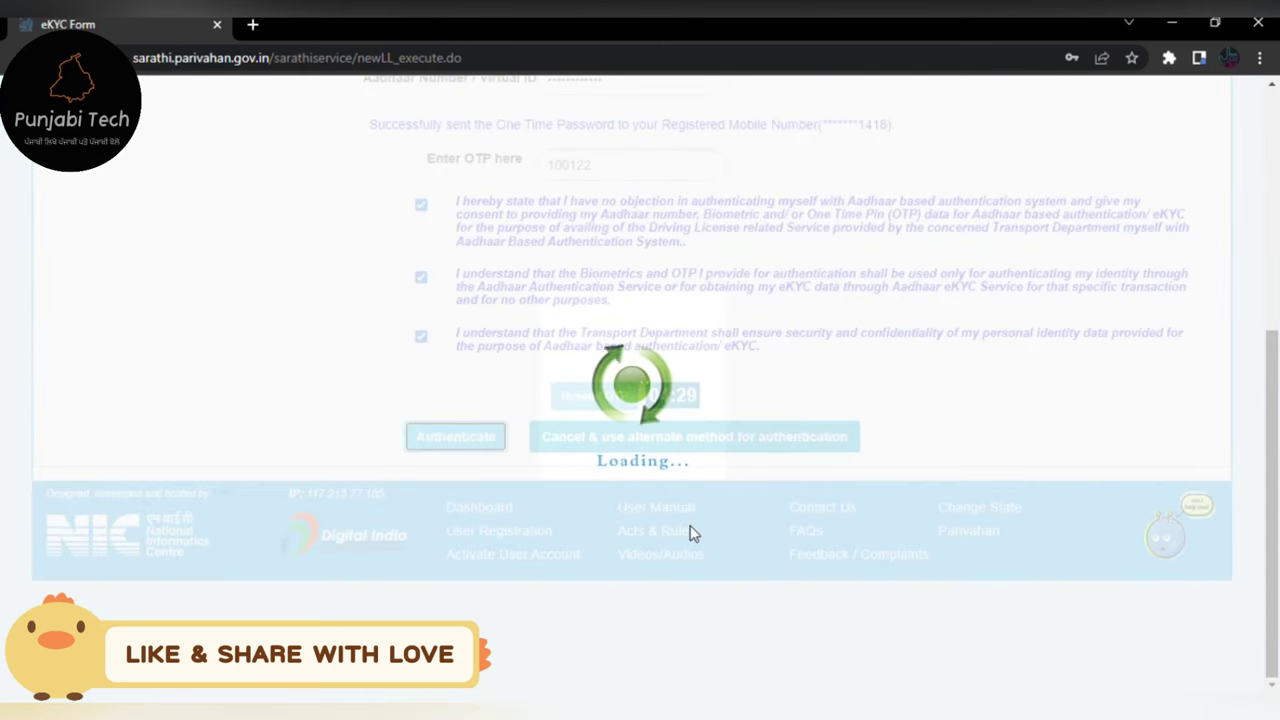
- Review the Aadhaar-fetched applicant and address details and proceed to the LL application form
scroll(693, 533, "up", 3)
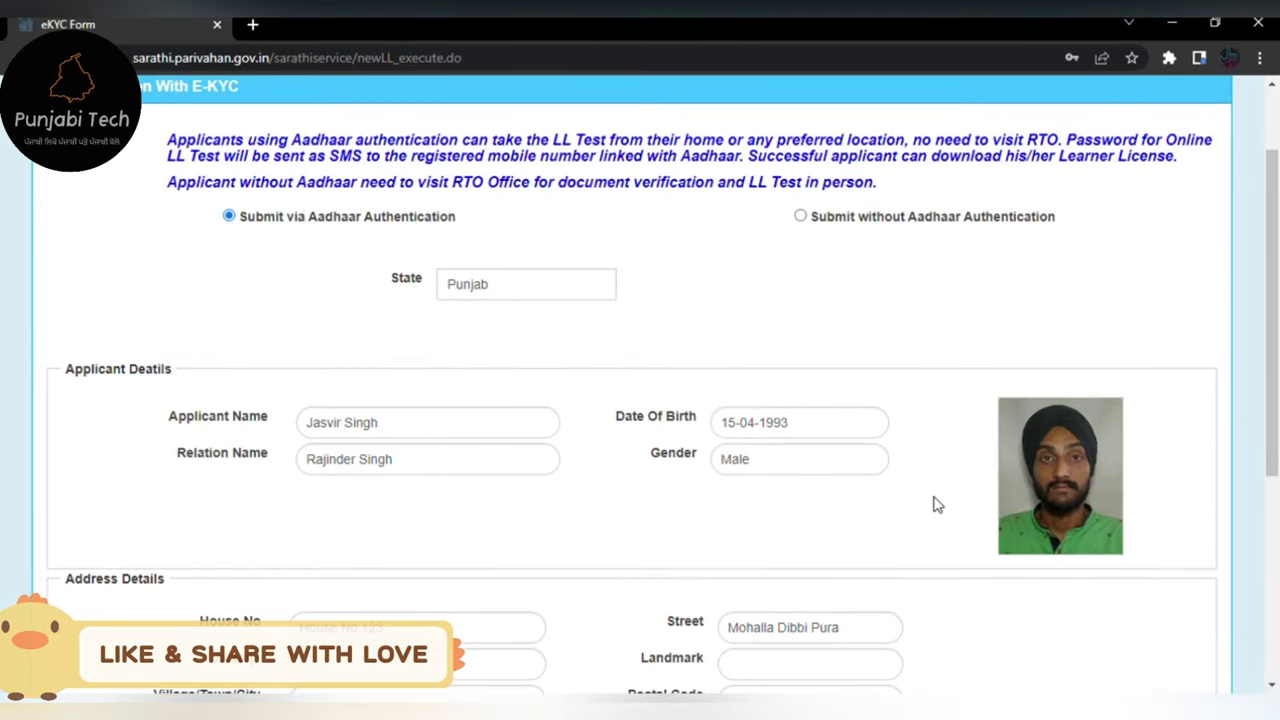
scroll(643, 514, "down", 2)
scroll(557, 617, "down", 2)
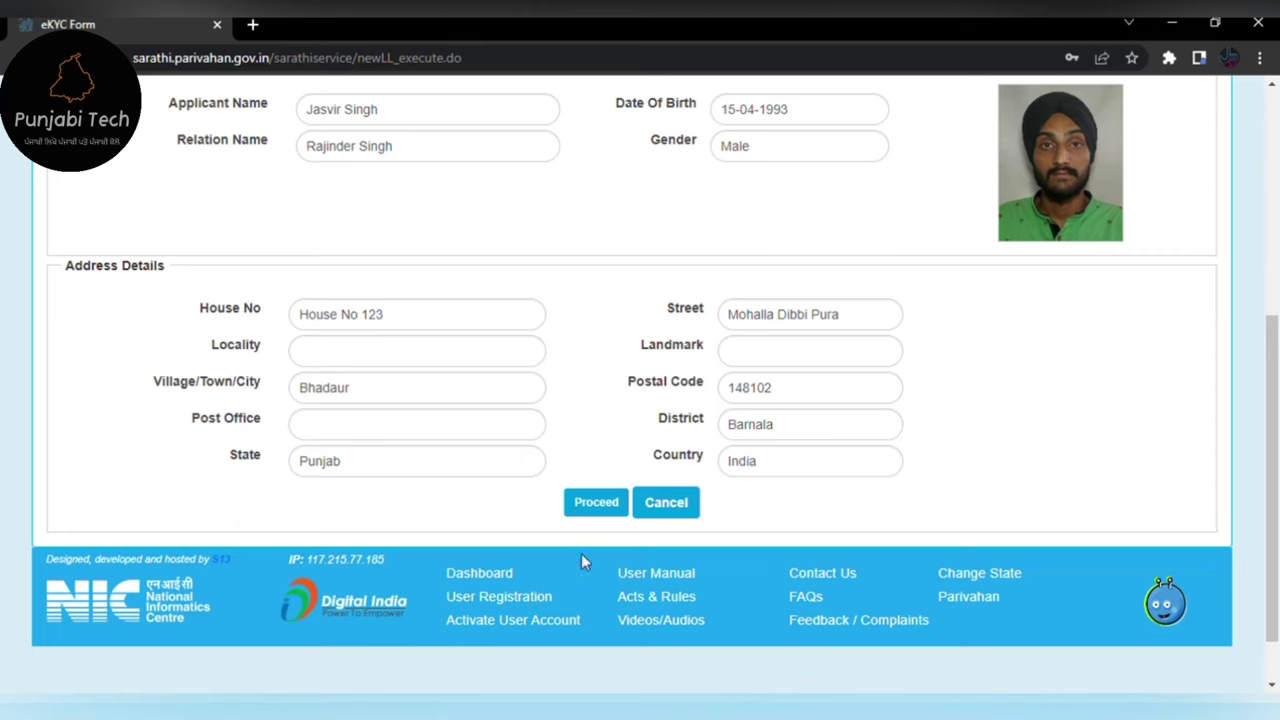
left_click(594, 506)
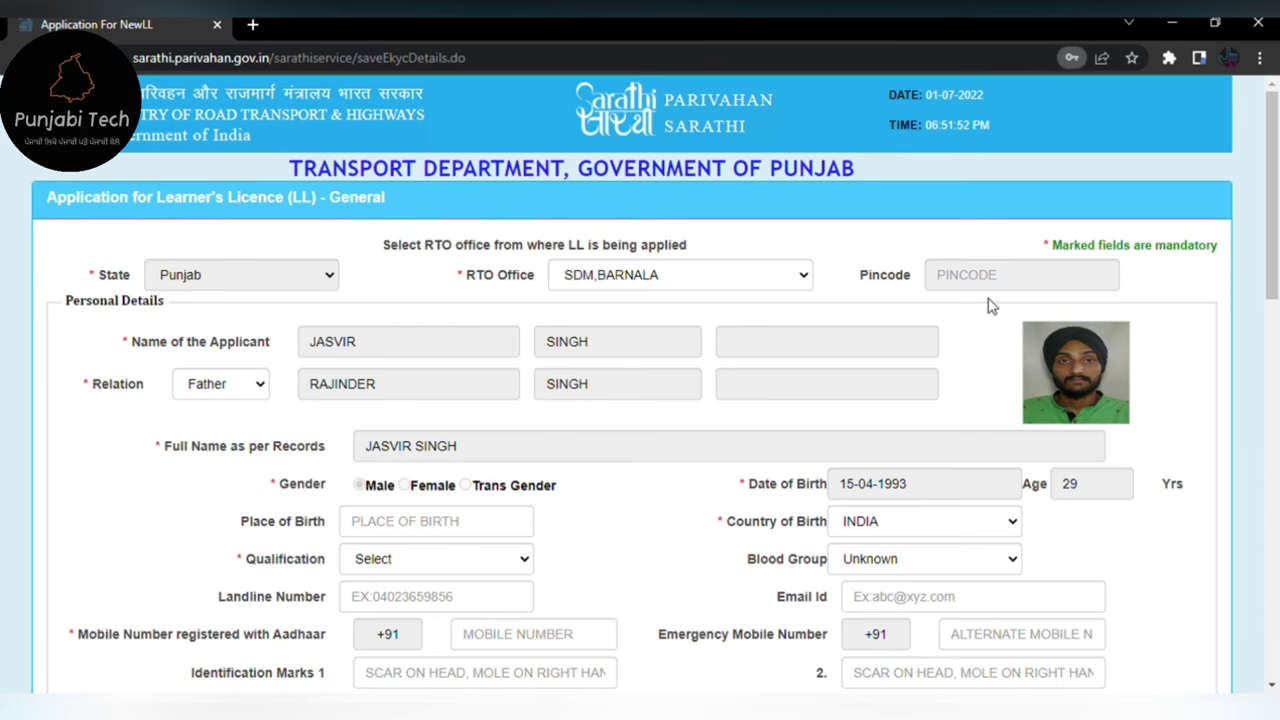
- Enter 29 years as the stay at the present address, leaving months blank
scroll(640, 541, "down", 4)
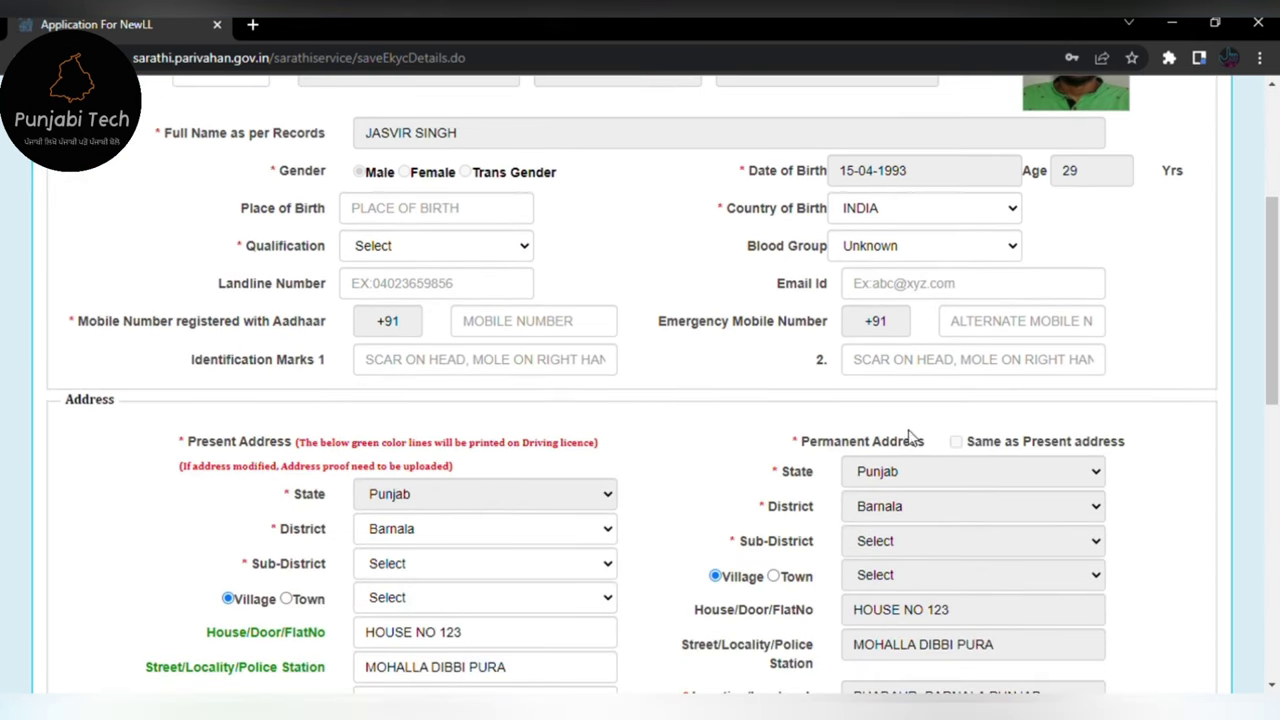
scroll(950, 460, "down", 4)
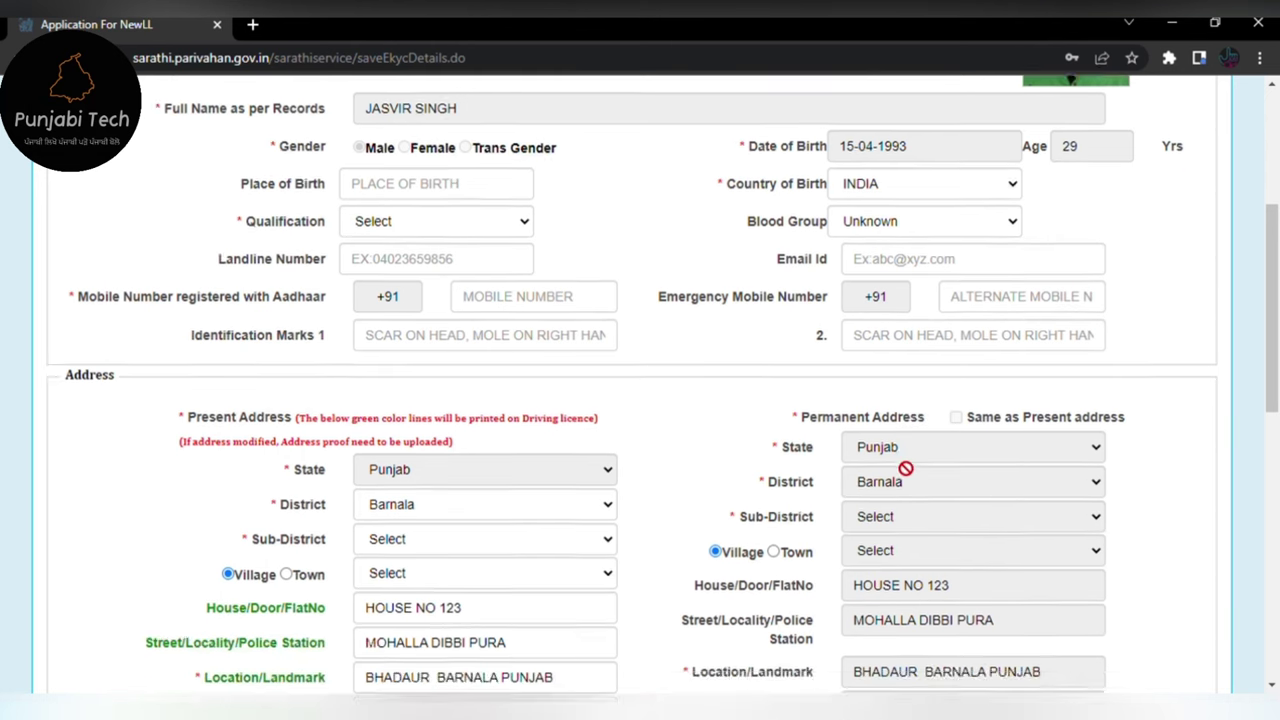
scroll(420, 434, "down", 2)
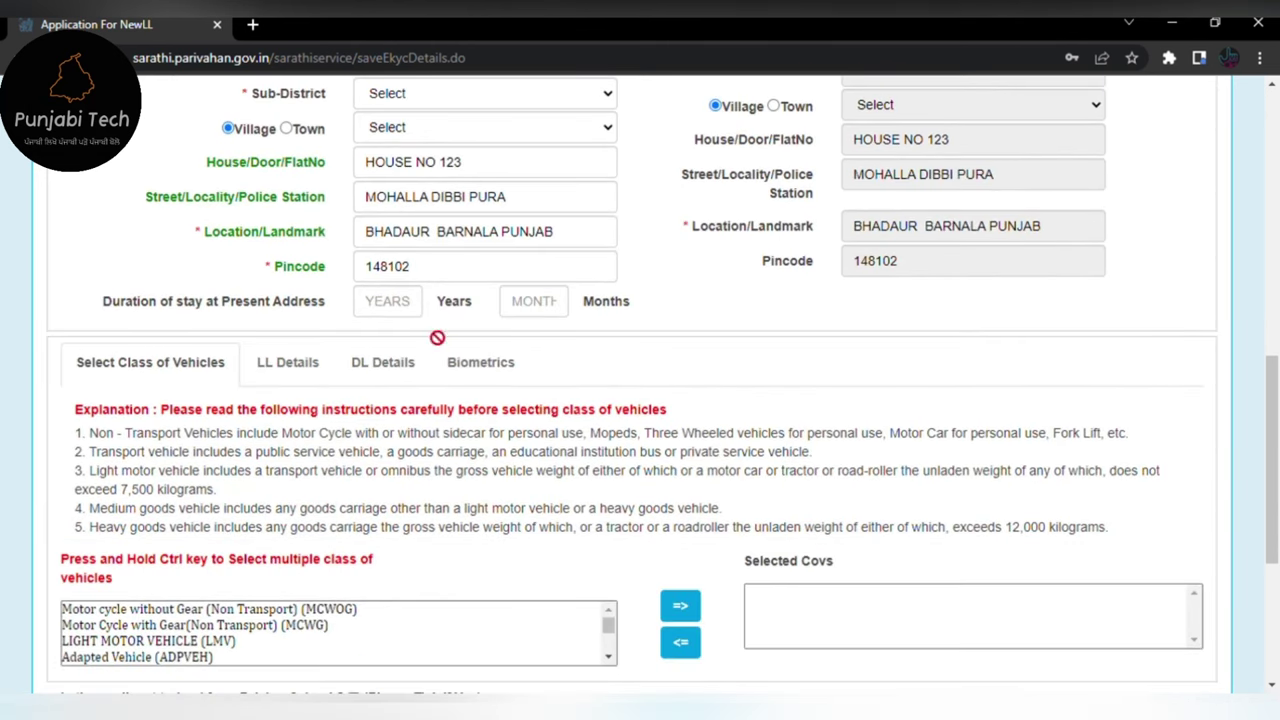
left_click(380, 309)
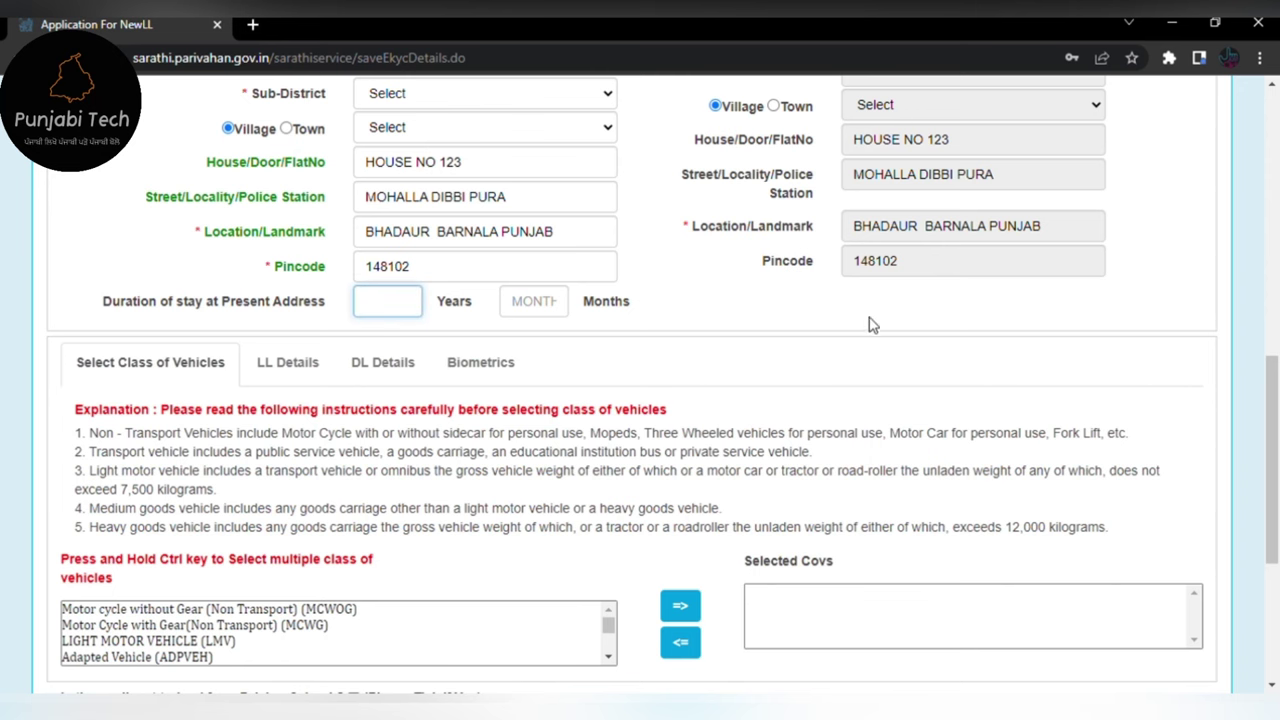
scroll(846, 337, "up", 3)
scroll(852, 340, "up", 2)
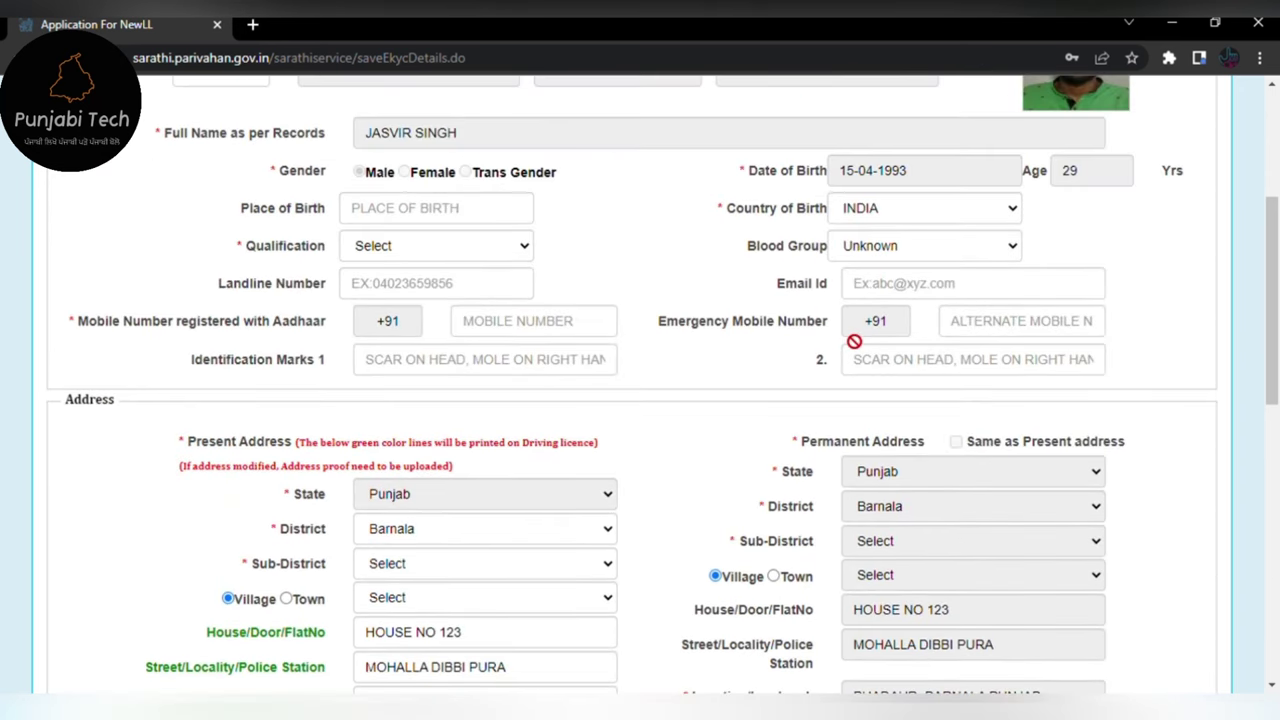
scroll(854, 341, "down", 3)
type("29")
key("Tab")
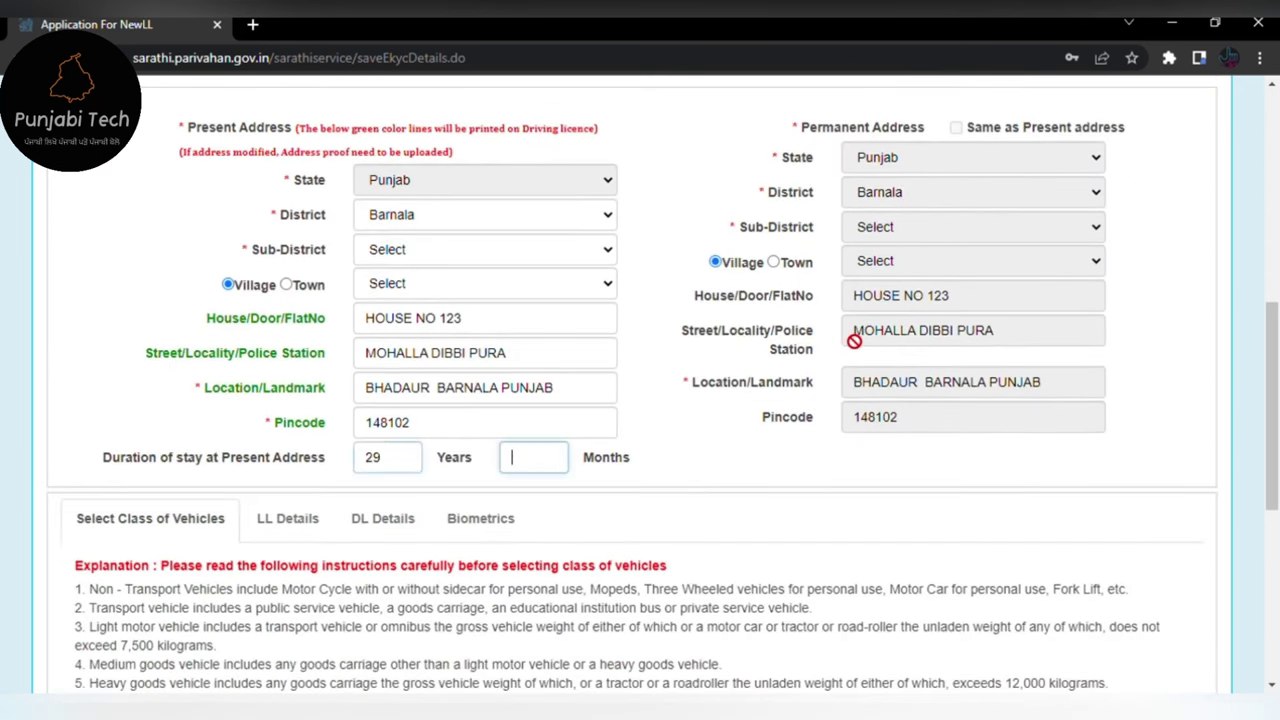
scroll(778, 416, "down", 2)
left_click(778, 416)
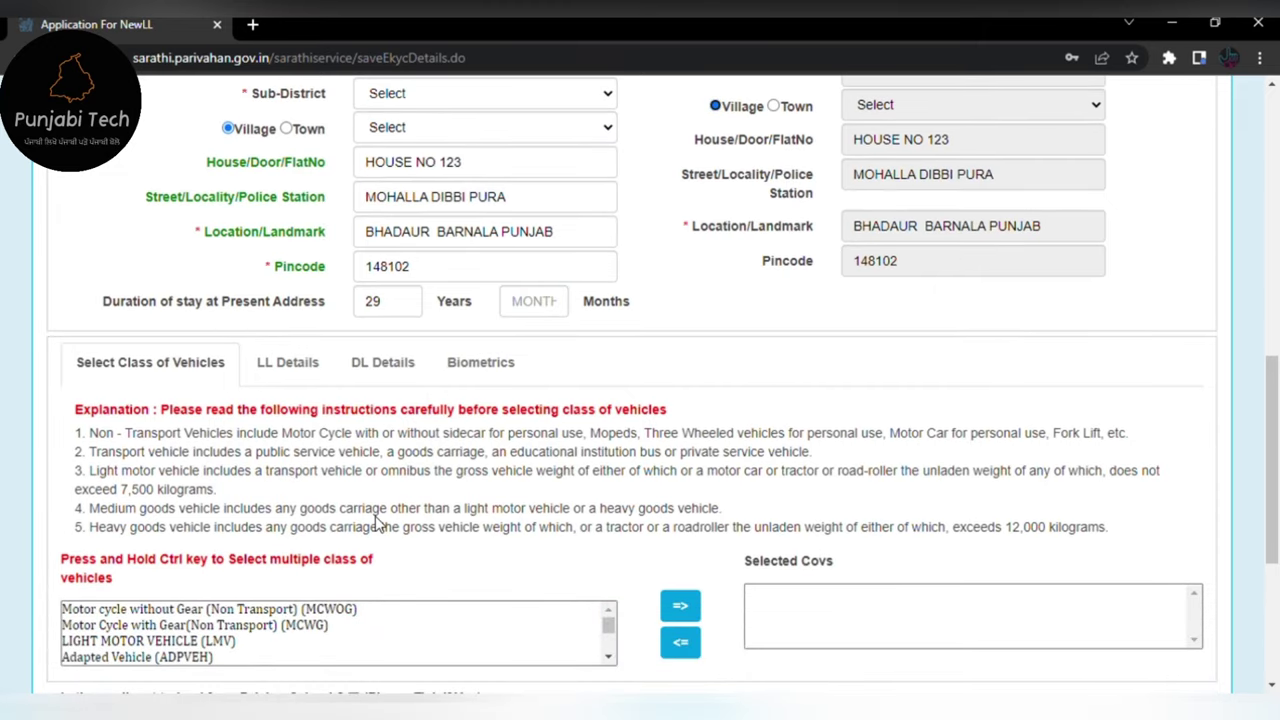
scroll(374, 523, "down", 2)
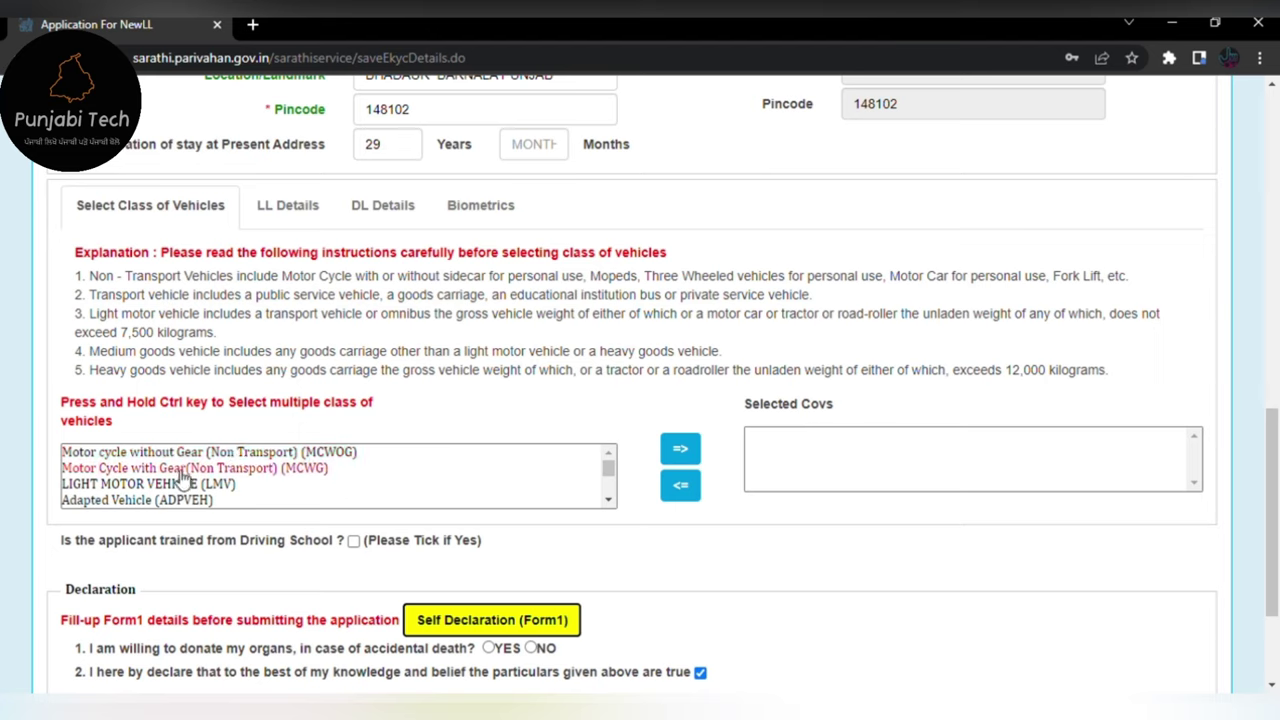
- Add MCWG and LMV to the selected vehicle classes and tick the truthfulness declaration
left_click(185, 468)
left_click(680, 450)
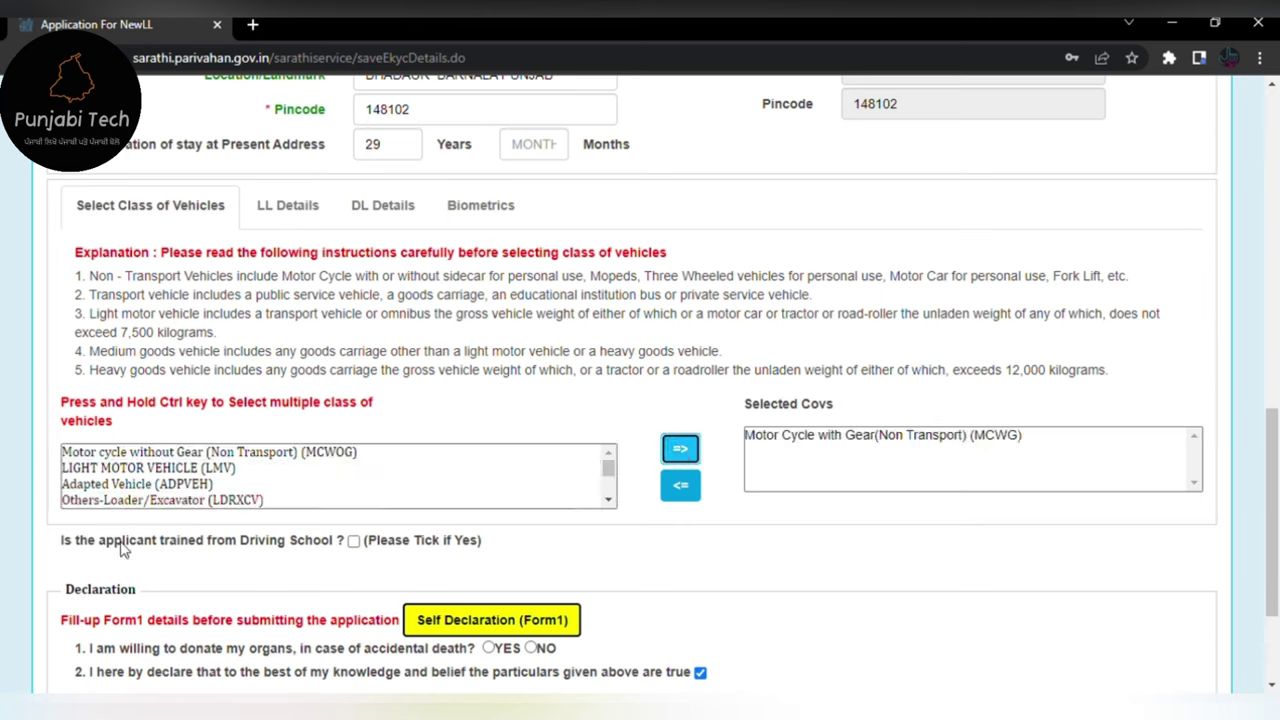
left_click(156, 470)
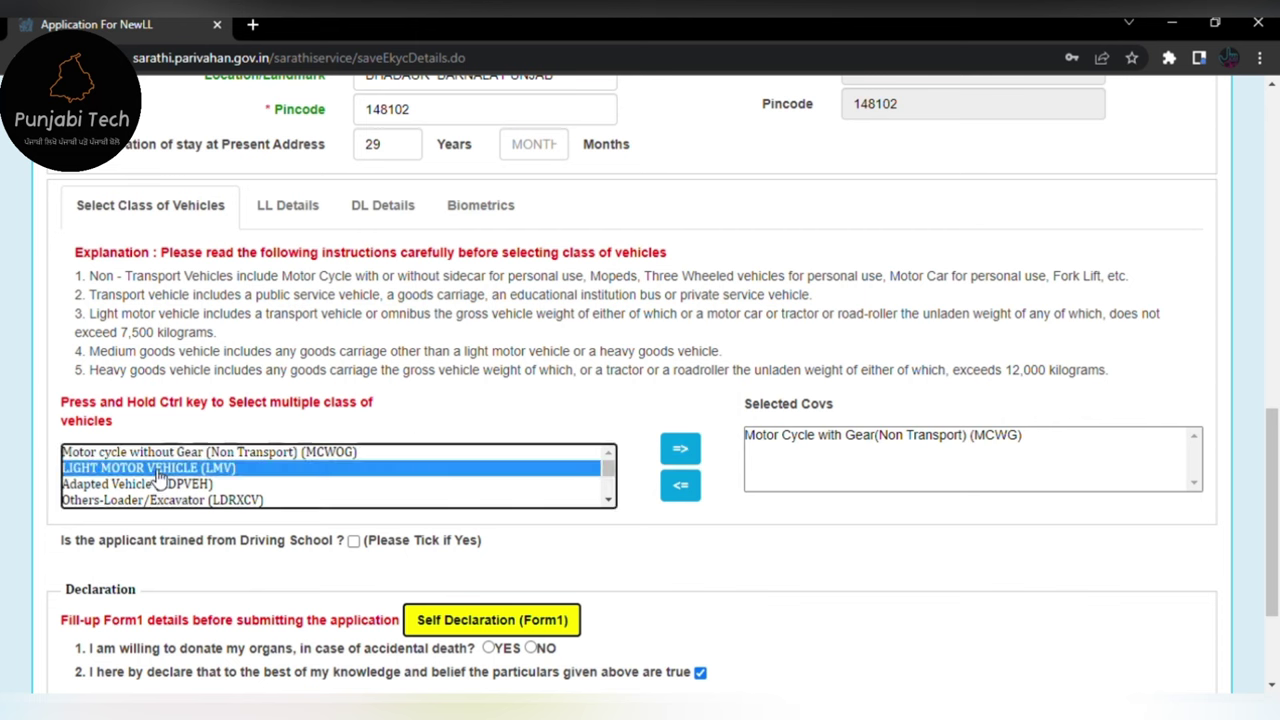
left_click(680, 449)
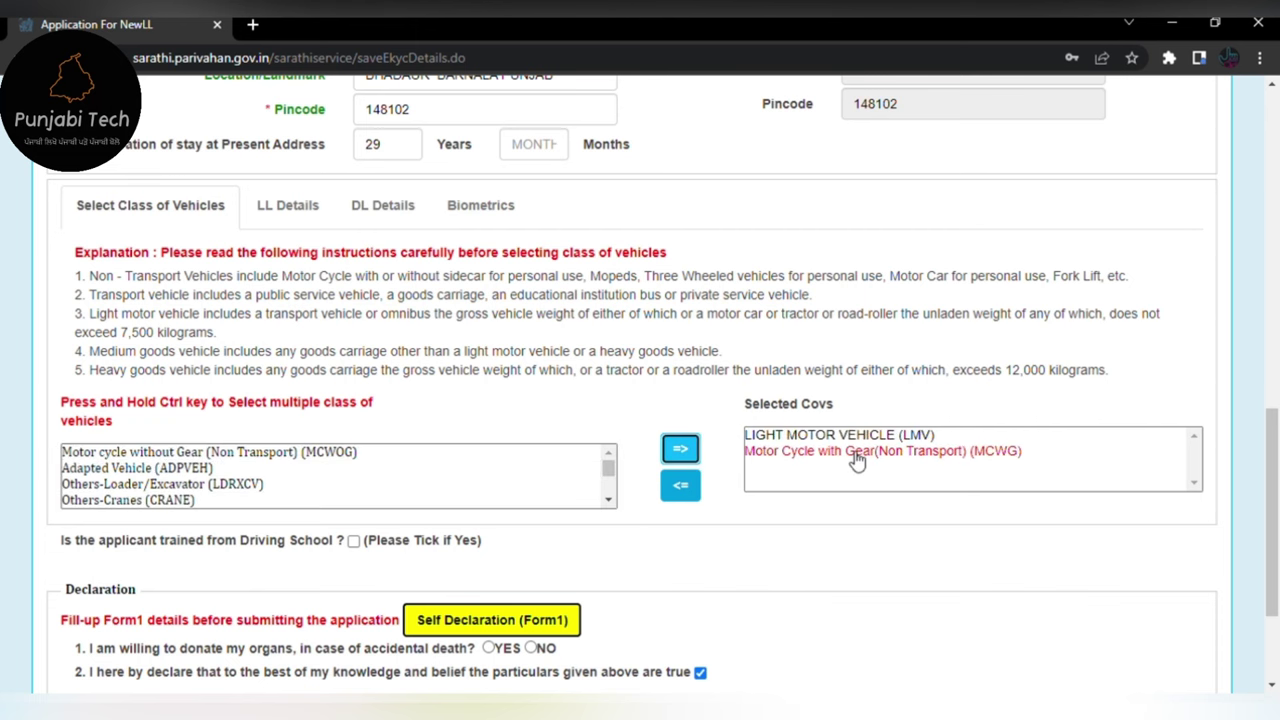
scroll(857, 457, "down", 2)
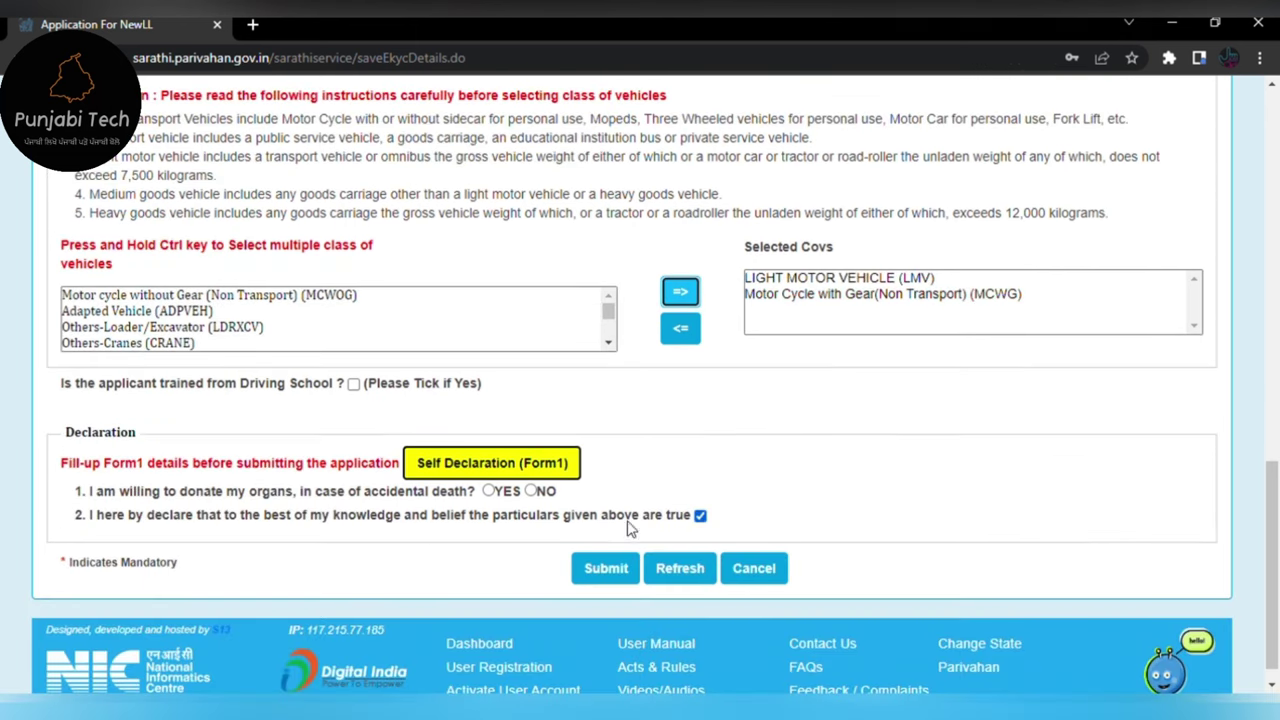
left_click(482, 462)
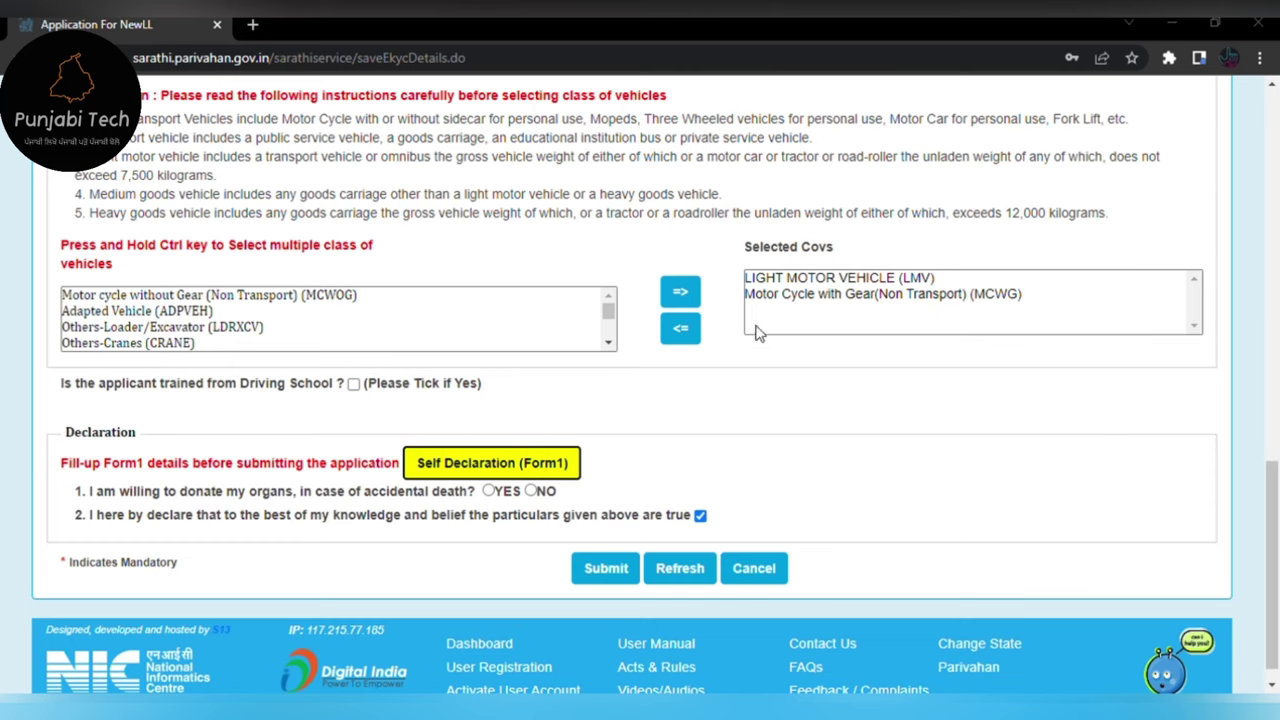
scroll(650, 357, "up", 10)
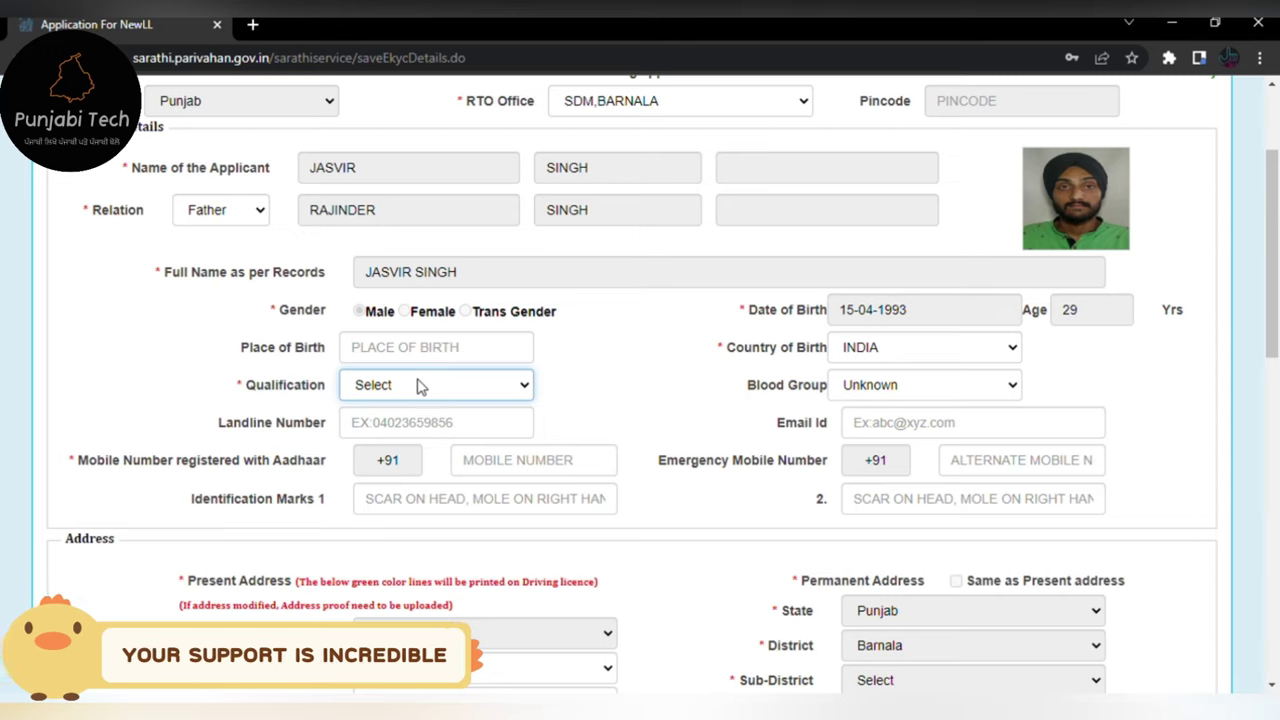
- Set qualification Graduate in Non Medical and blood group A+, then enter place of birth and the applicant's e-mail
left_click(466, 538)
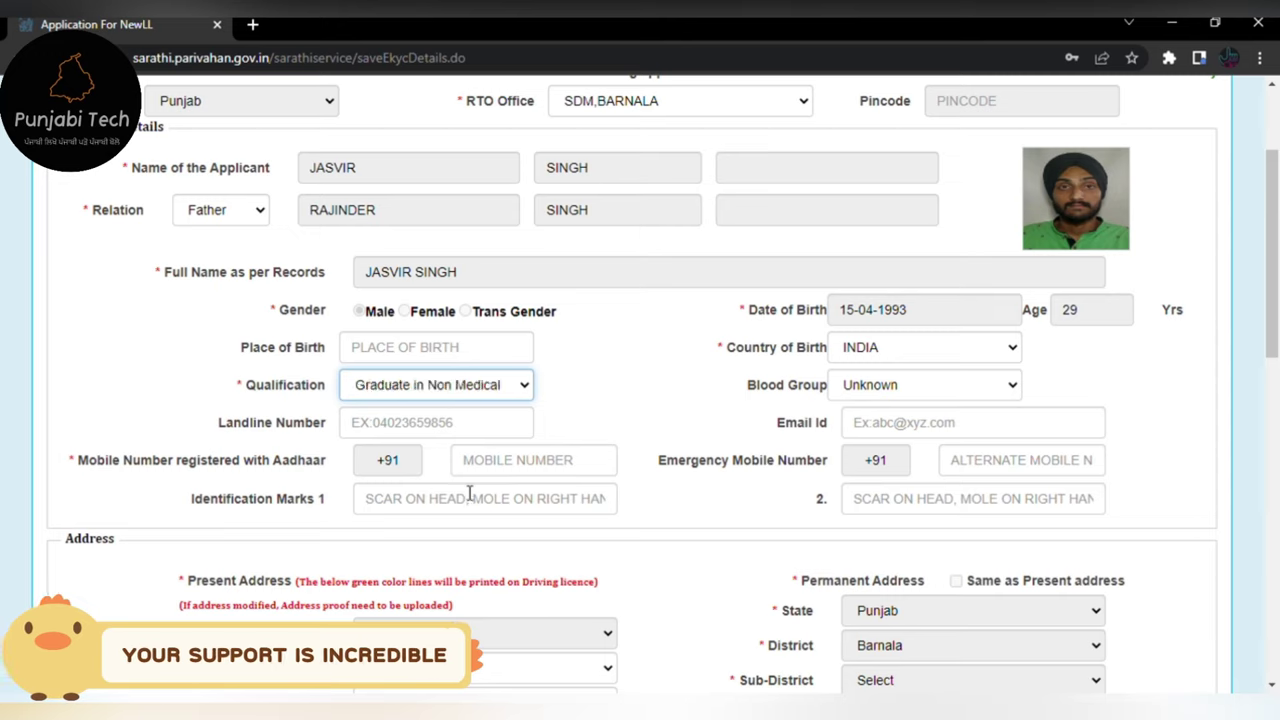
left_click(419, 352)
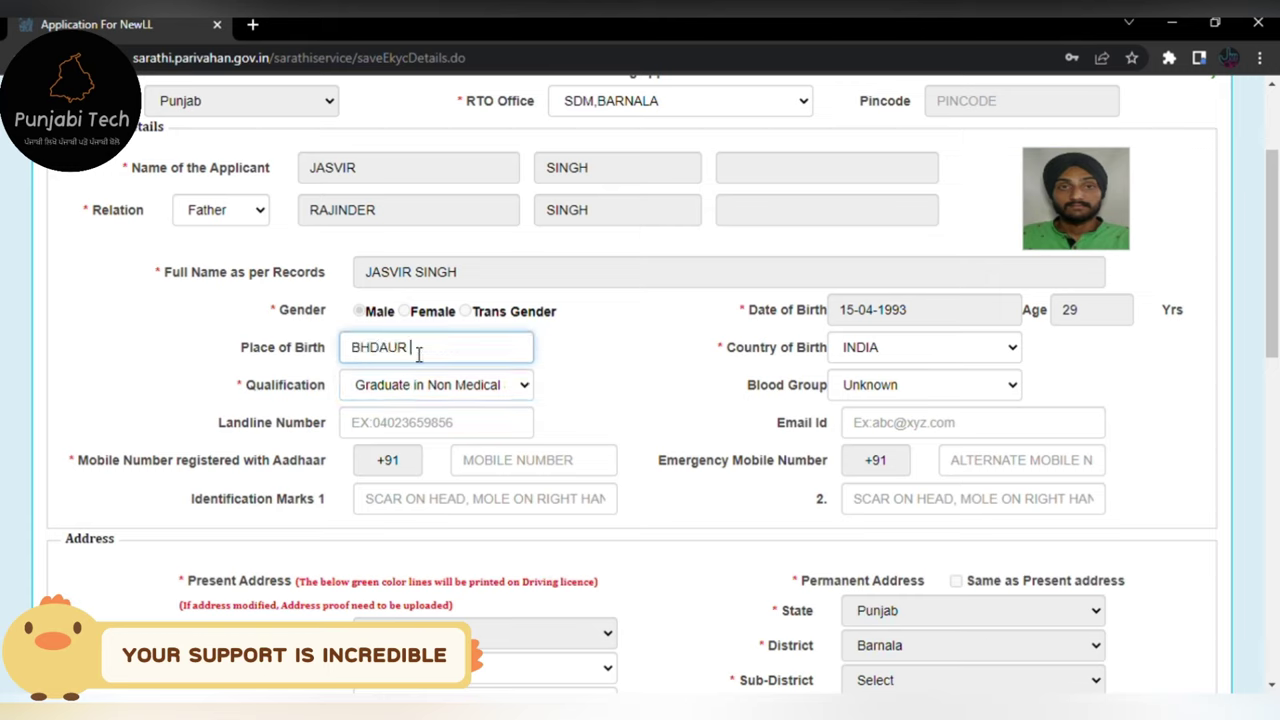
key("Tab")
key("Tab")
key("Tab")
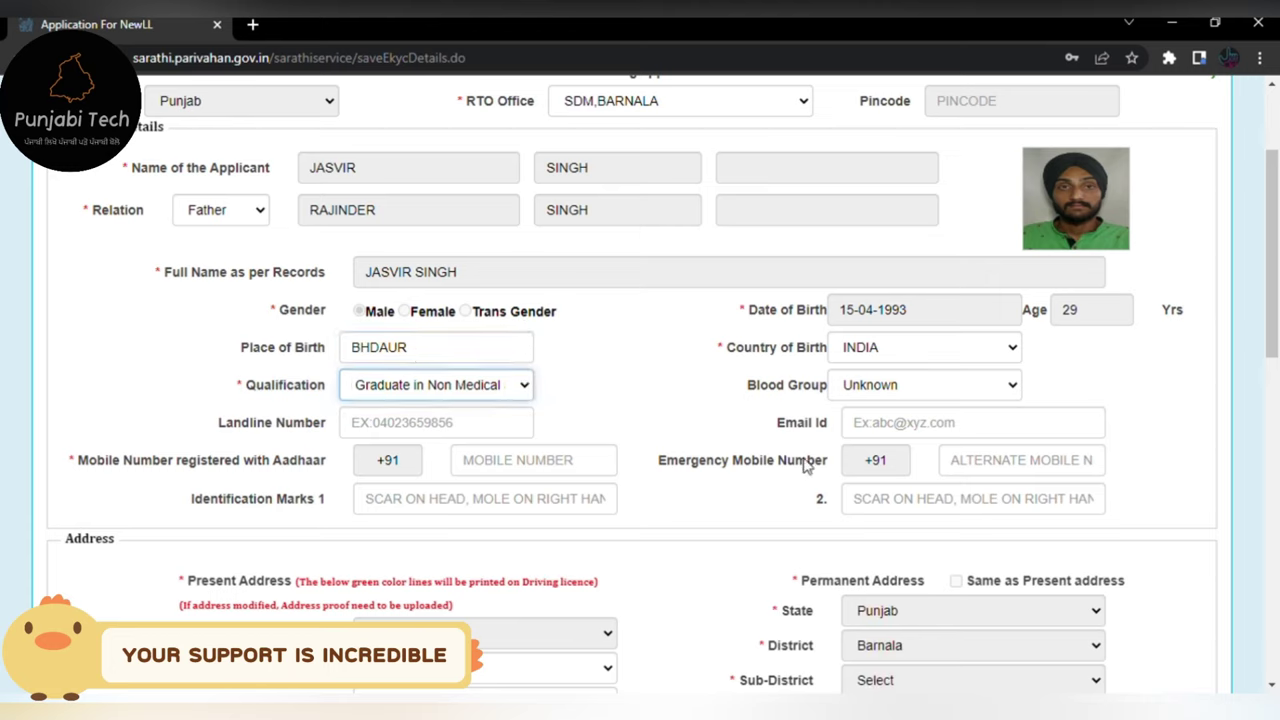
key("Down")
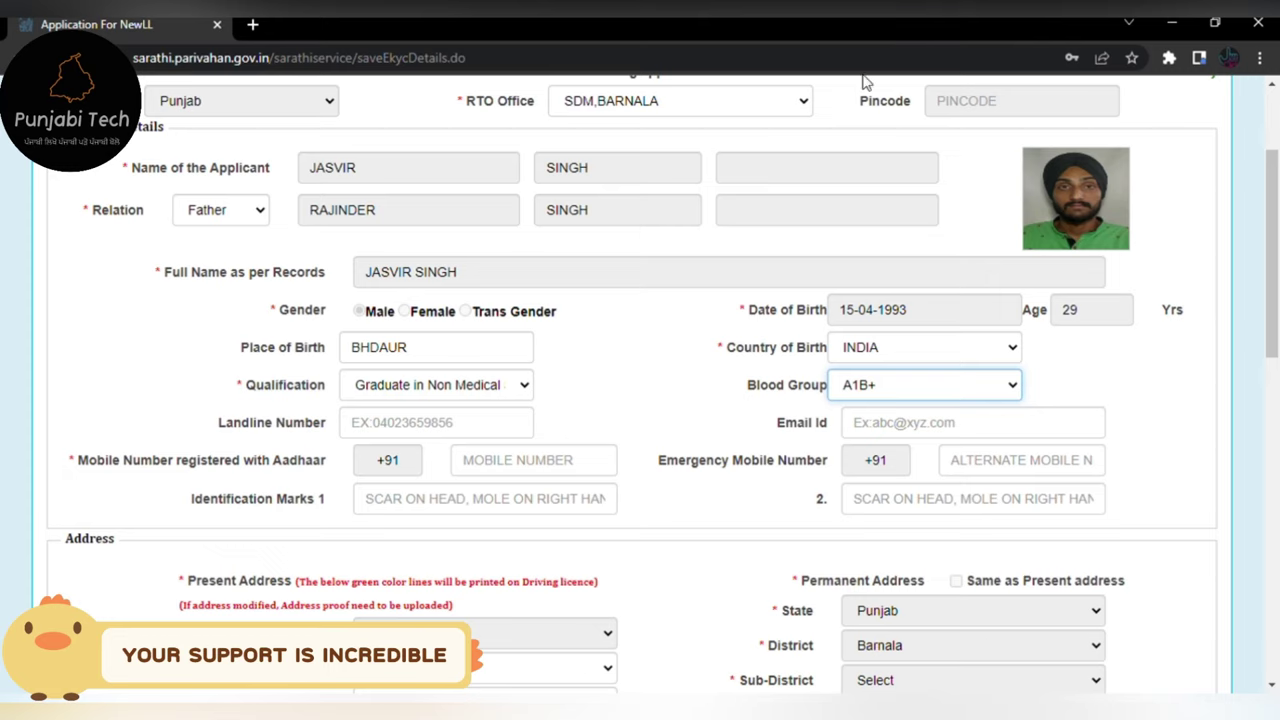
key("Down")
left_click(940, 428)
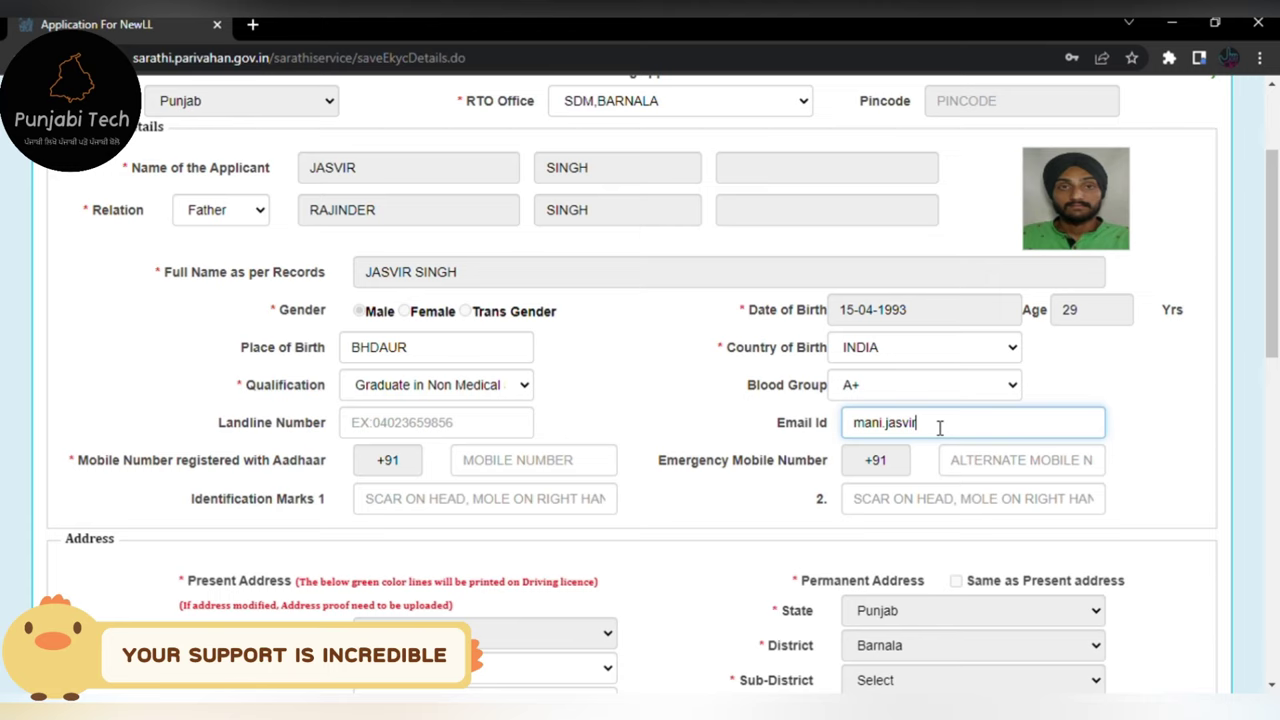
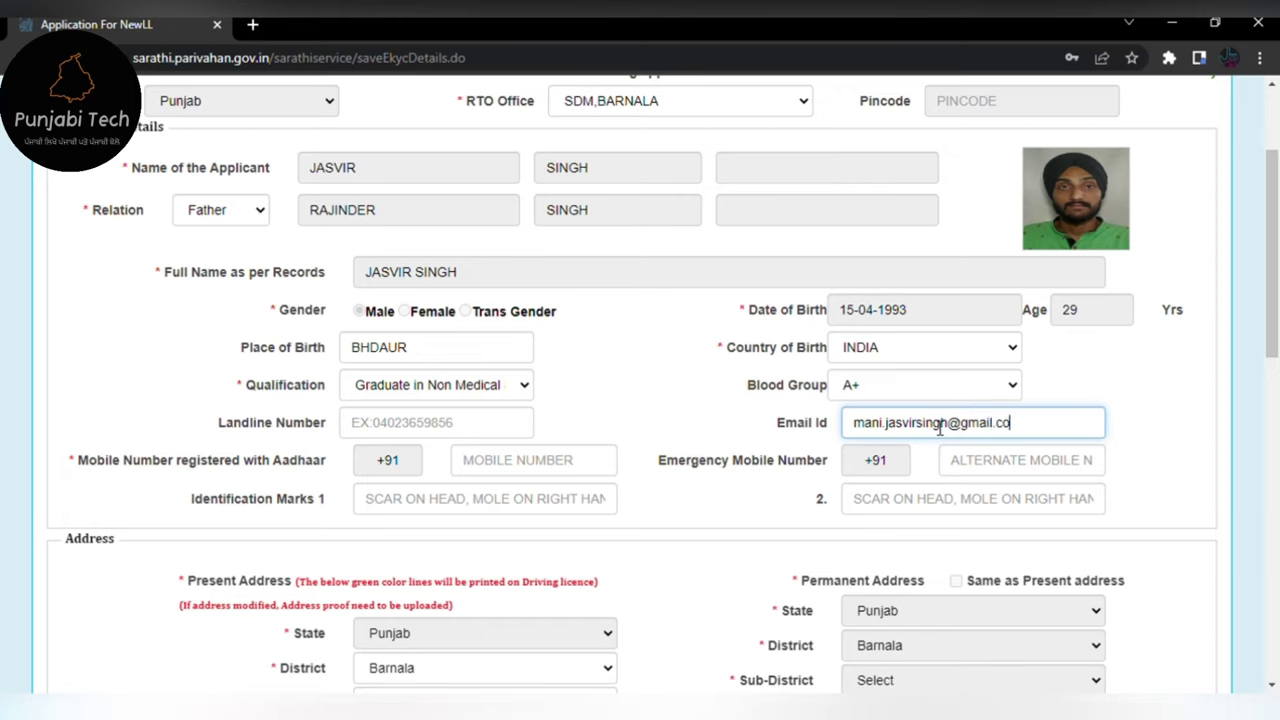
key("Tab")
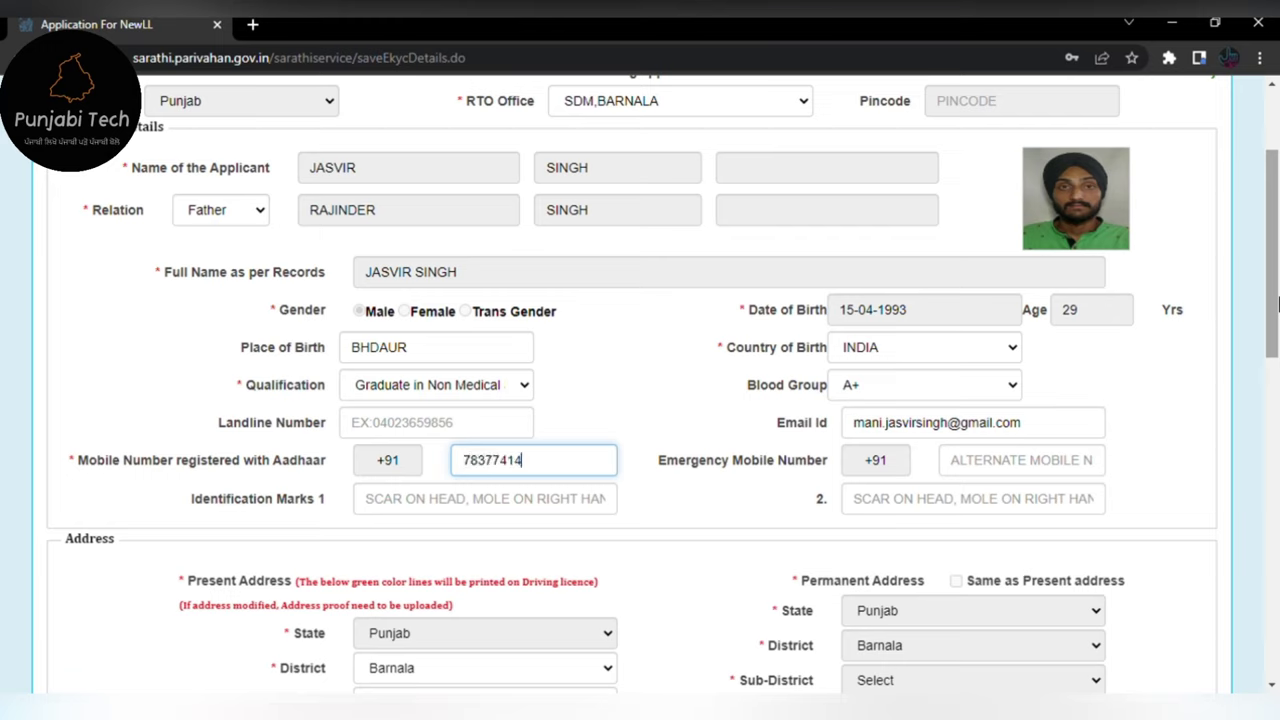
- Enter the emergency mobile number and both identification marks, including 'SCARE MARK ON LEFT LEG'
key("Tab")
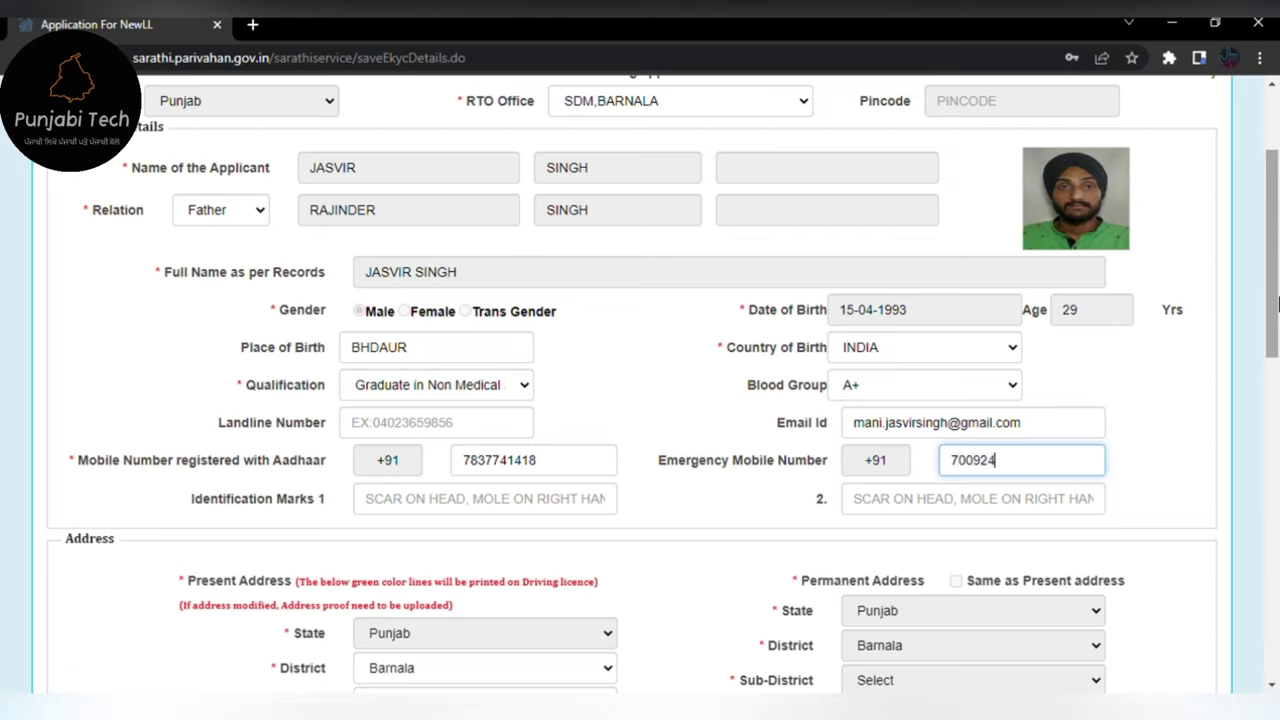
key("Tab")
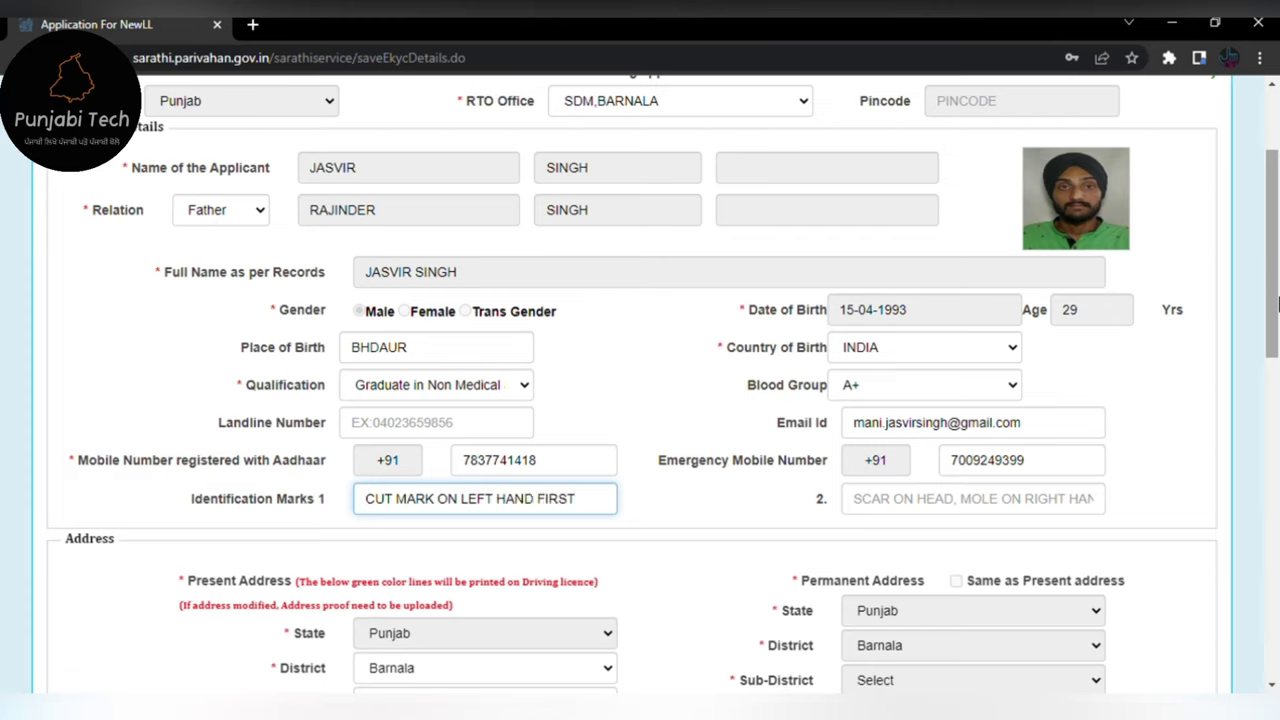
type("NGER")
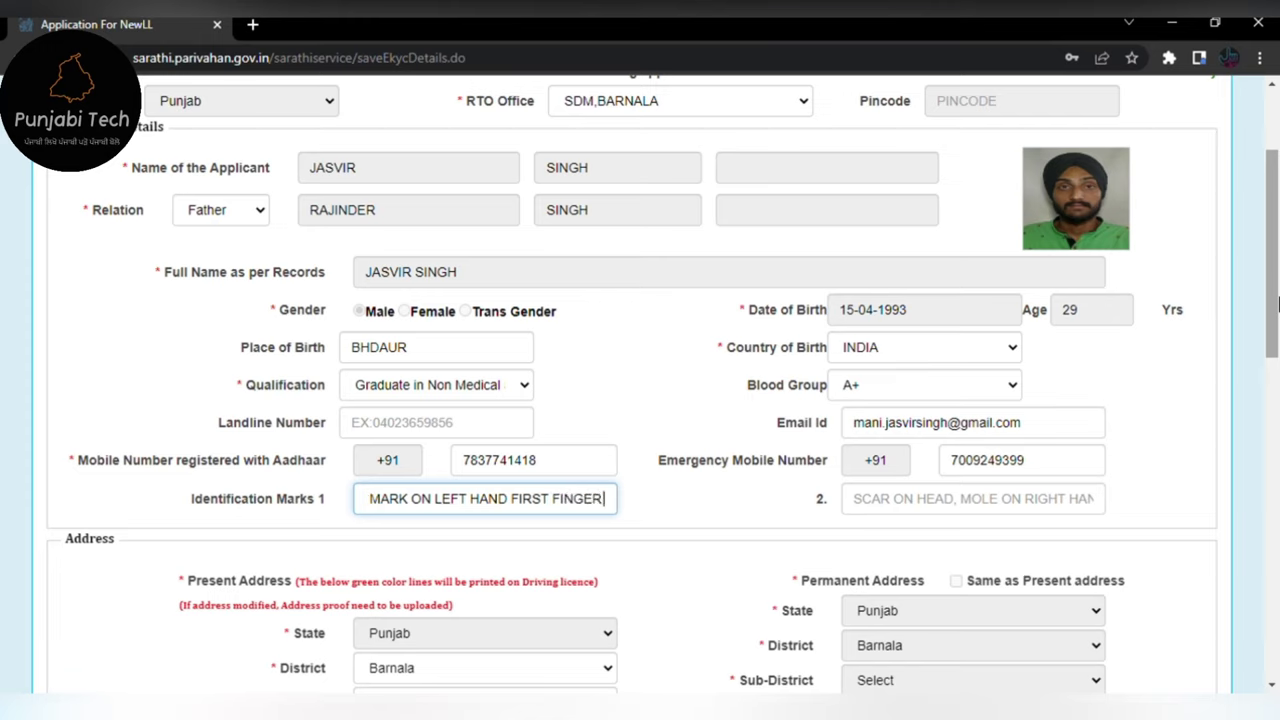
left_click(972, 498)
type("S")
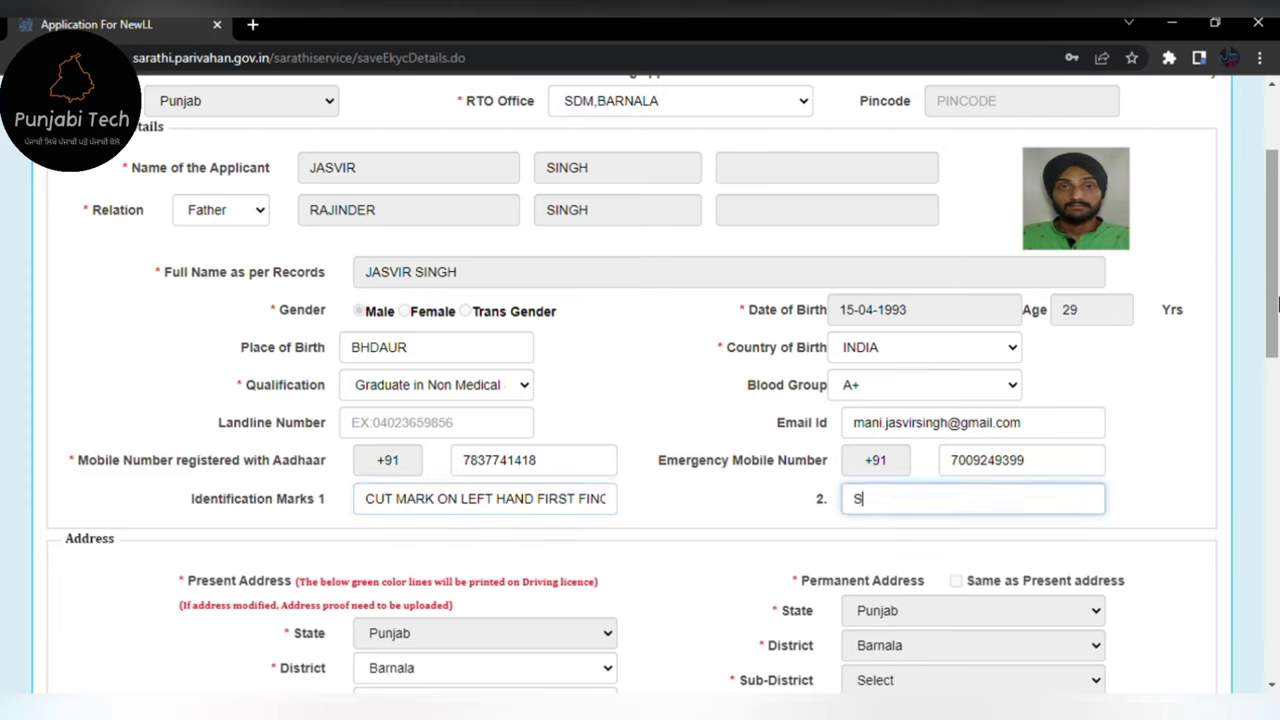
type("CARE MARK ON LEFT LEG")
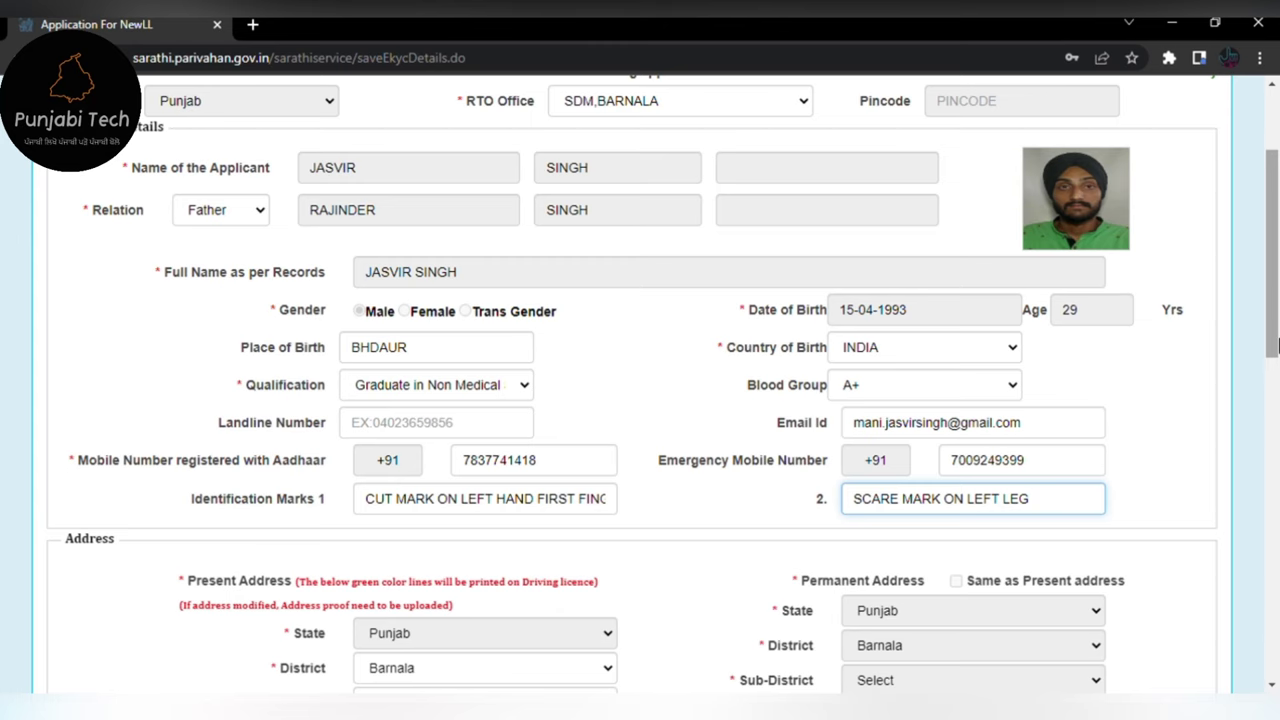
scroll(385, 618, "down", 12)
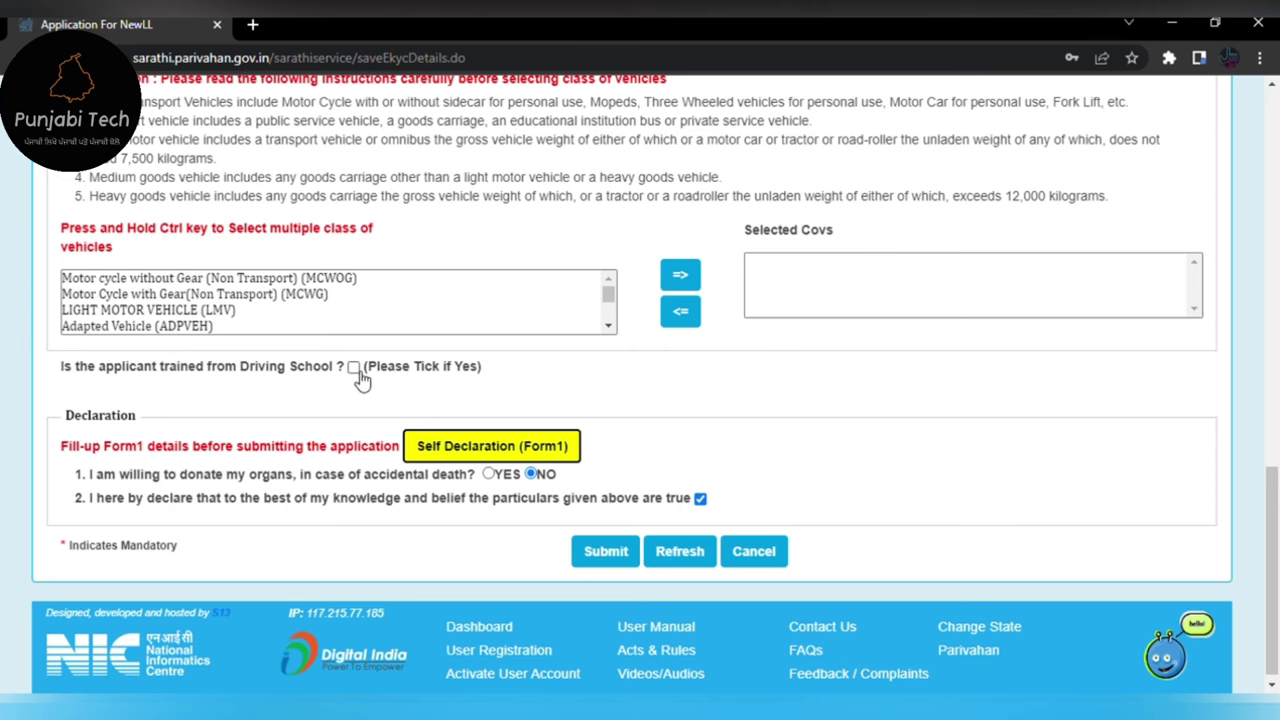
- Set the present address sub-district to Tapa, mark it as Town and choose Bhadaur (M Cl)
left_click(606, 551)
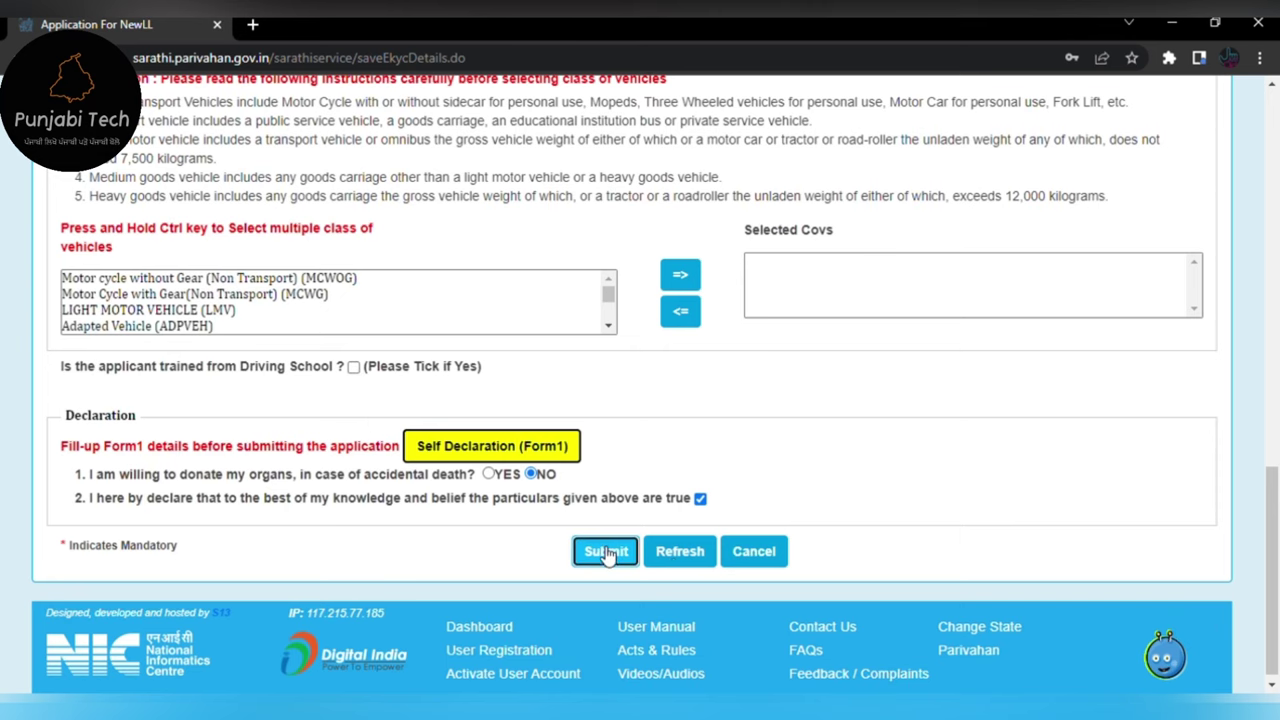
left_click(802, 162)
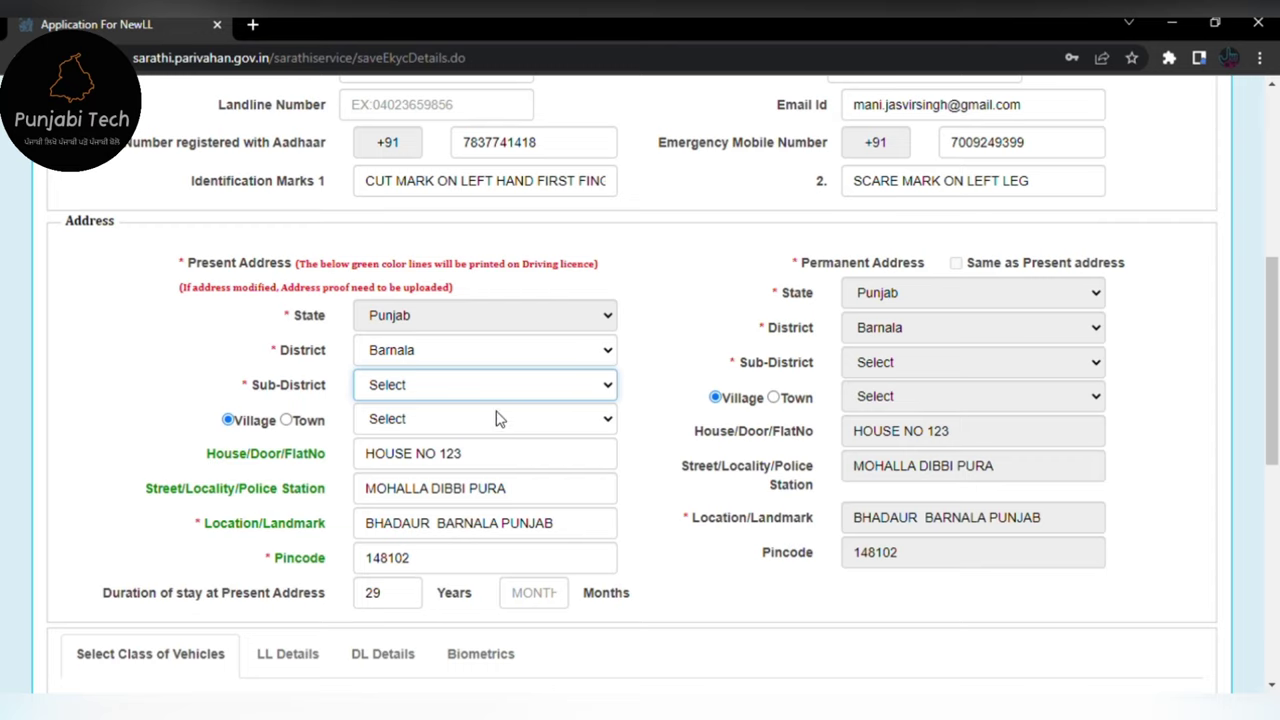
key("t")
left_click(414, 428)
key("b")
key("b")
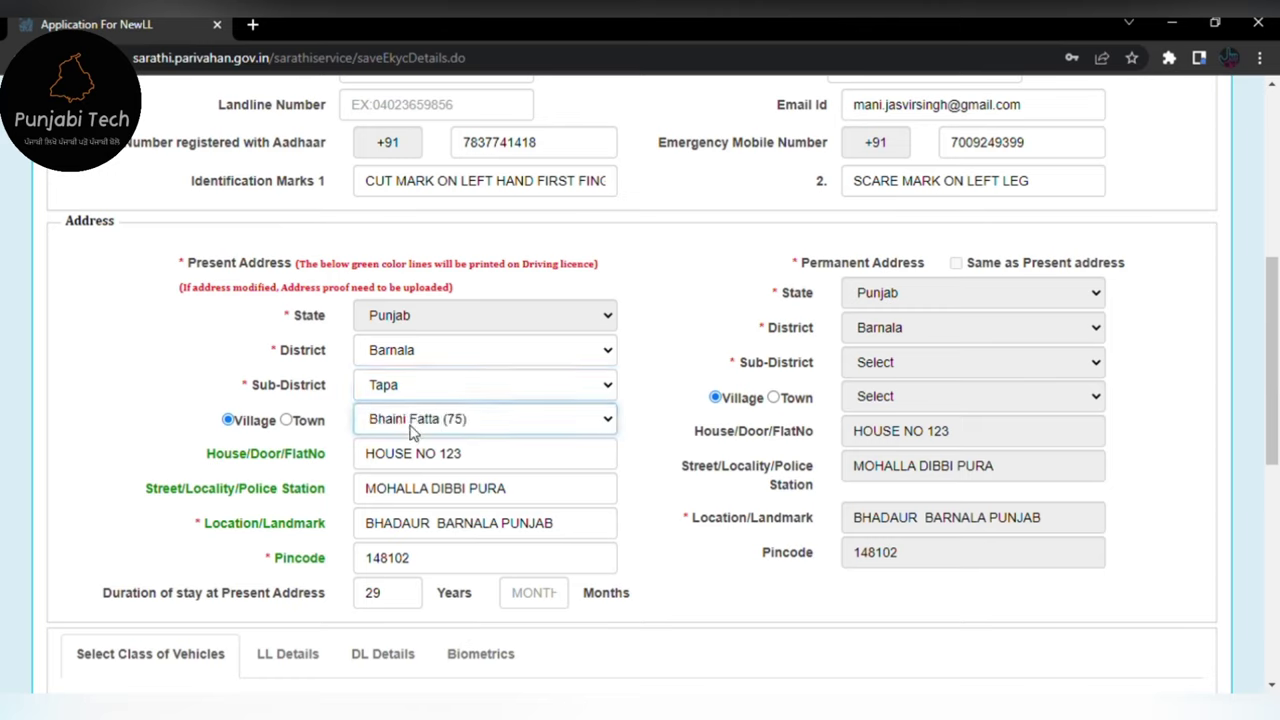
left_click(287, 421)
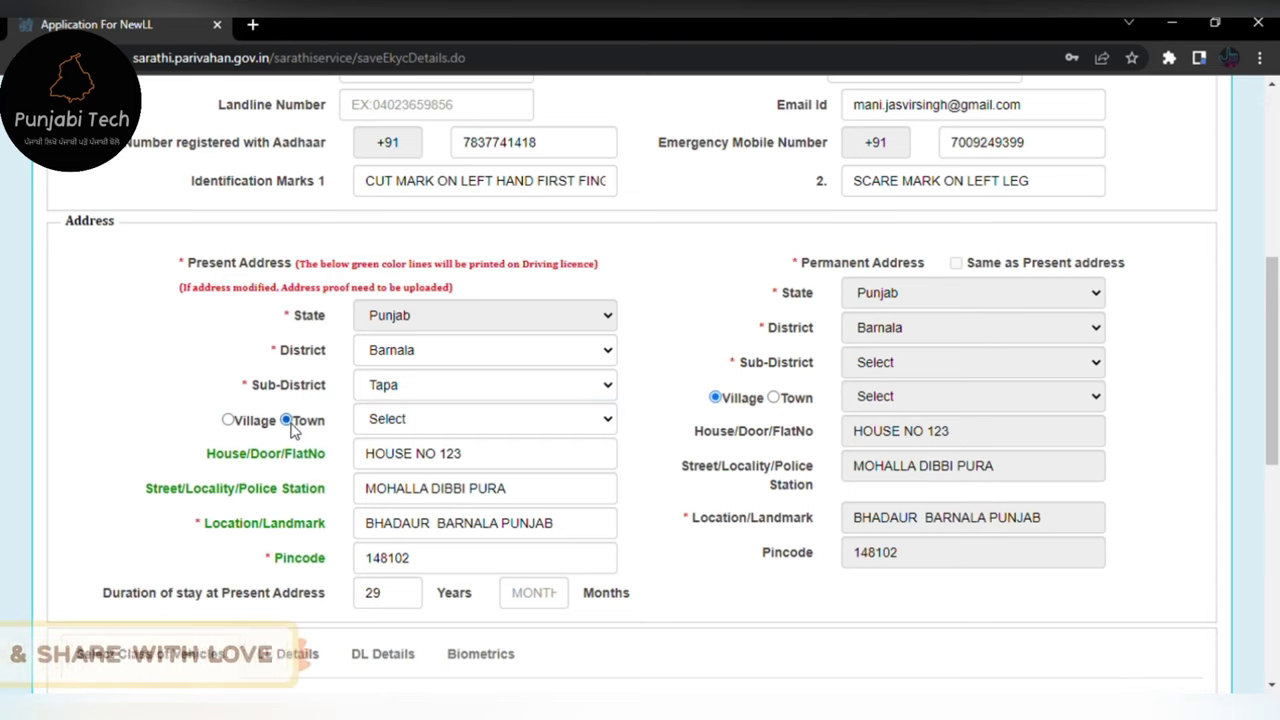
left_click(390, 424)
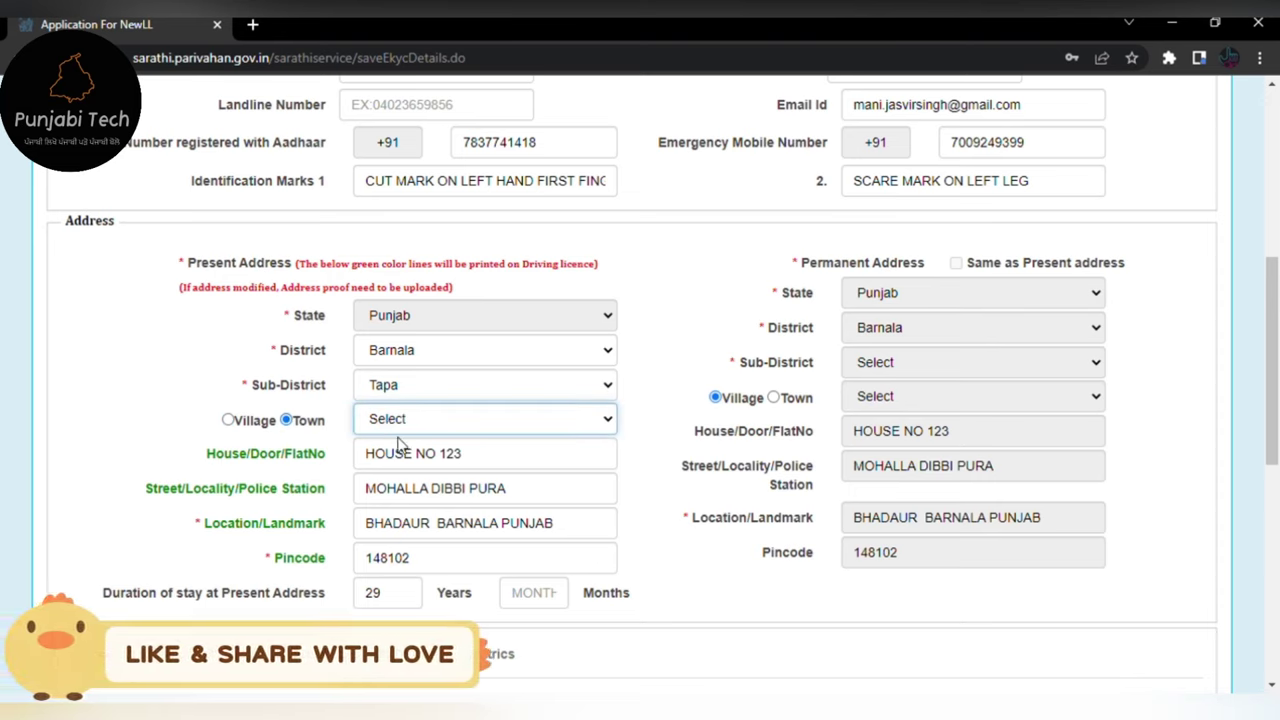
left_click(400, 465)
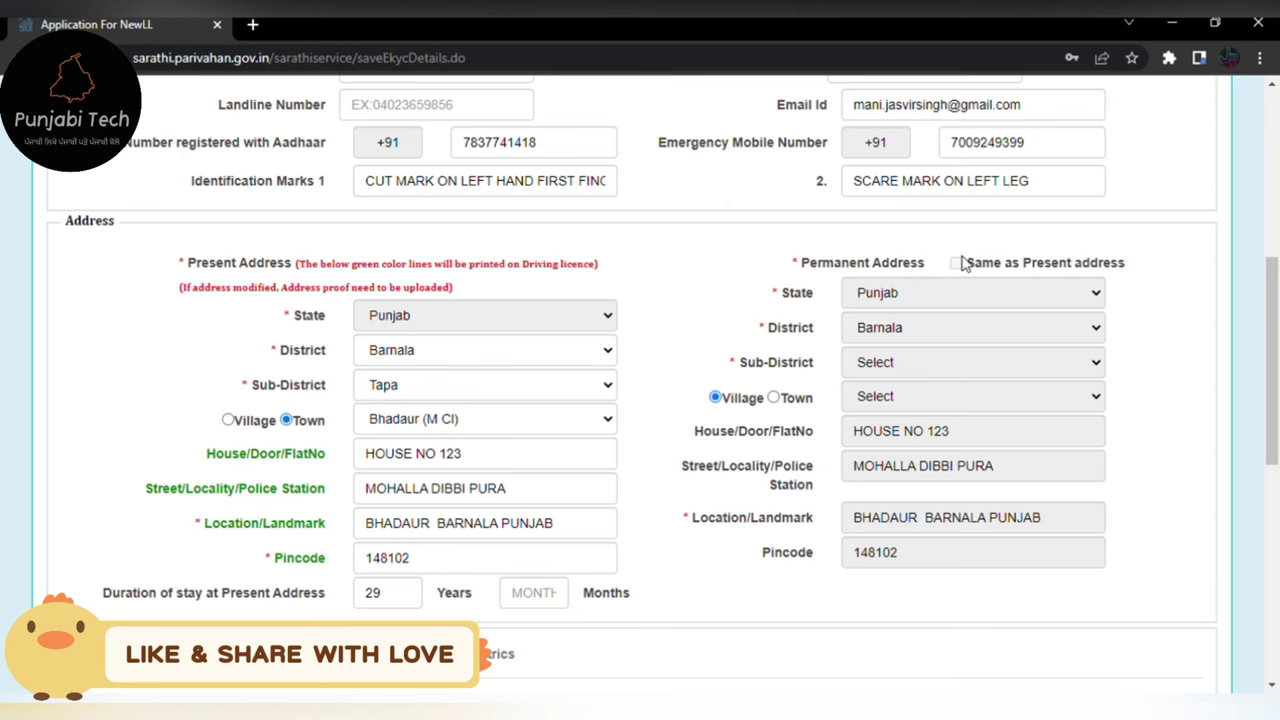
scroll(766, 540, "down", 5)
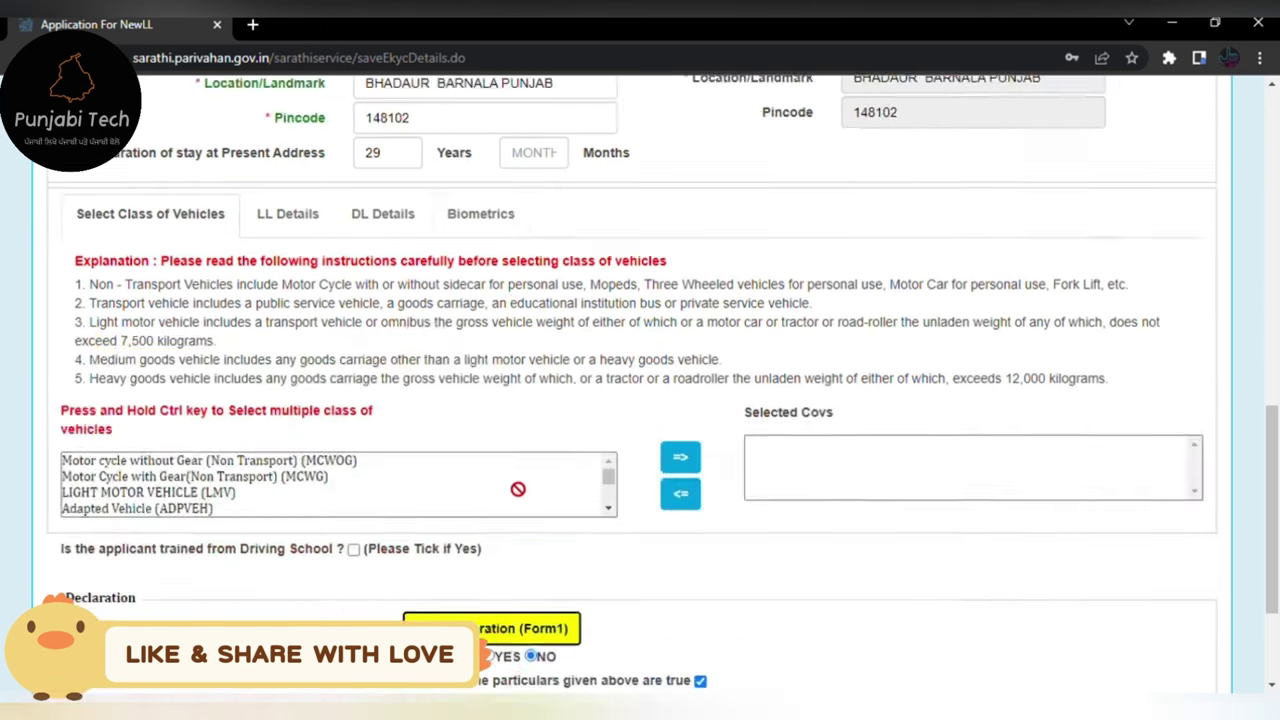
- After the missing vehicle-class warning, re-add MCWG and LMV and submit the application again
scroll(517, 489, "down", 2)
left_click(612, 556)
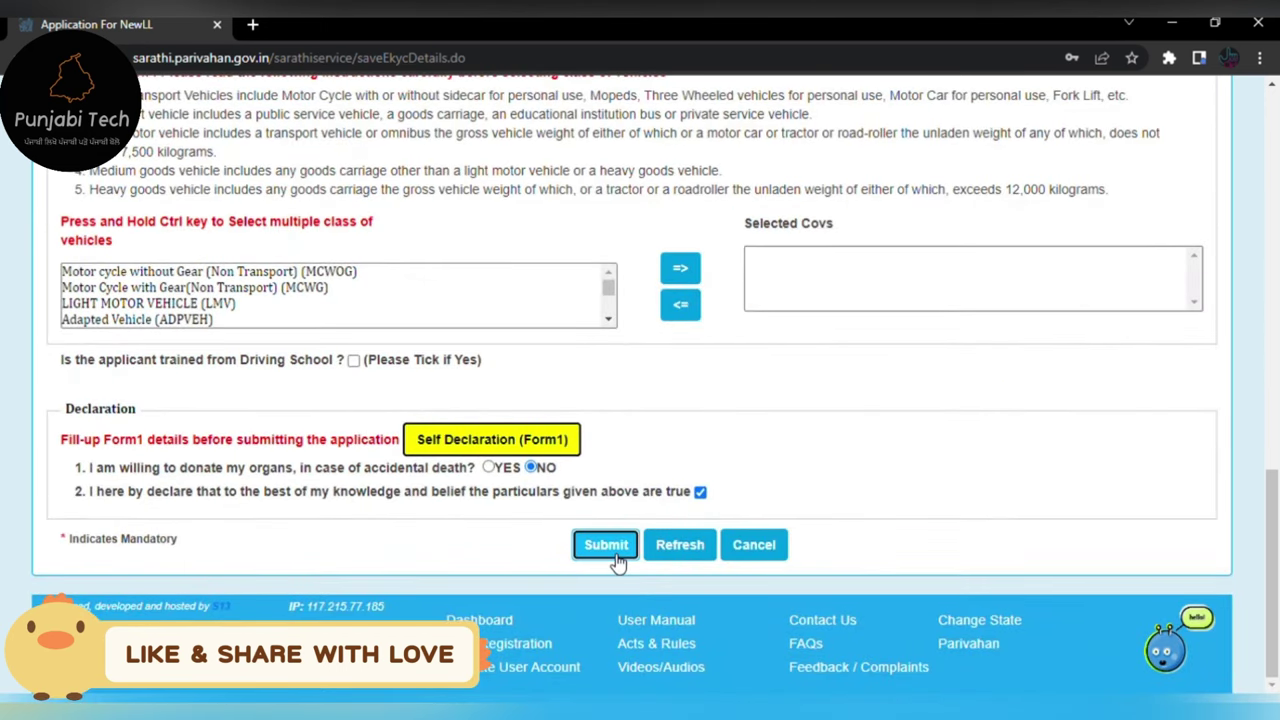
left_click(804, 163)
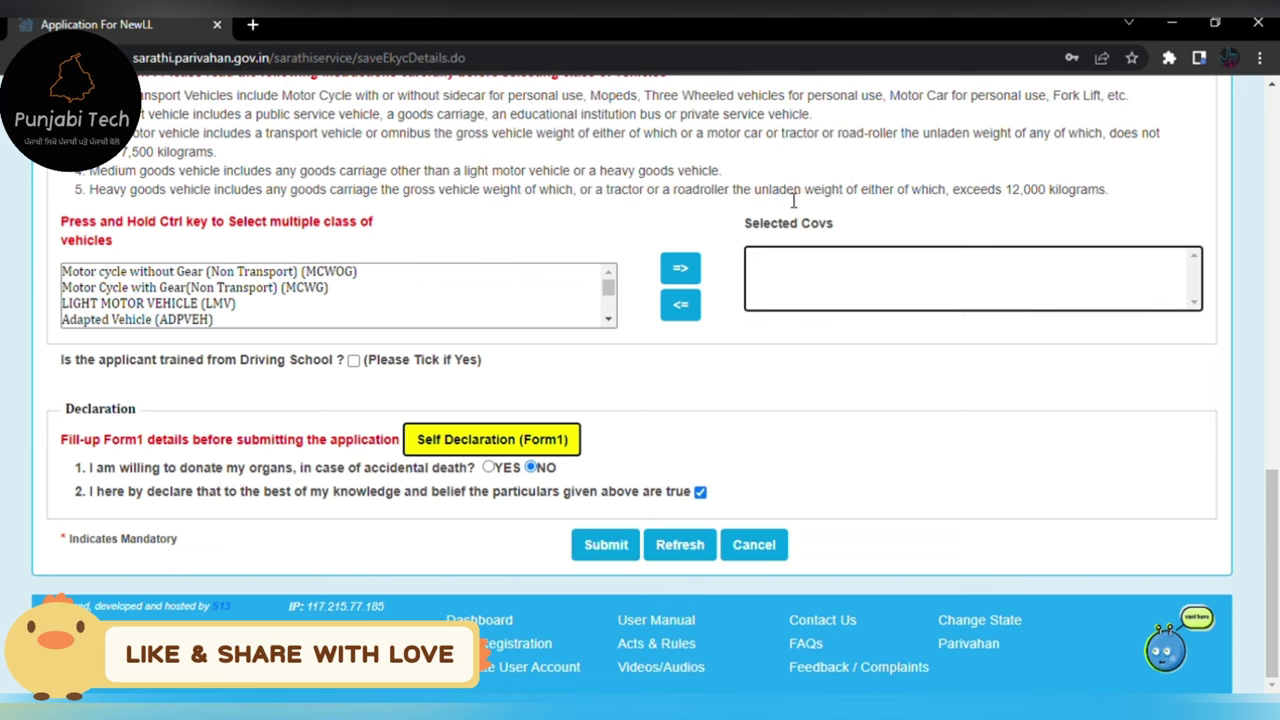
scroll(493, 320, "up", 1)
scroll(493, 320, "up", 3)
scroll(443, 523, "down", 4)
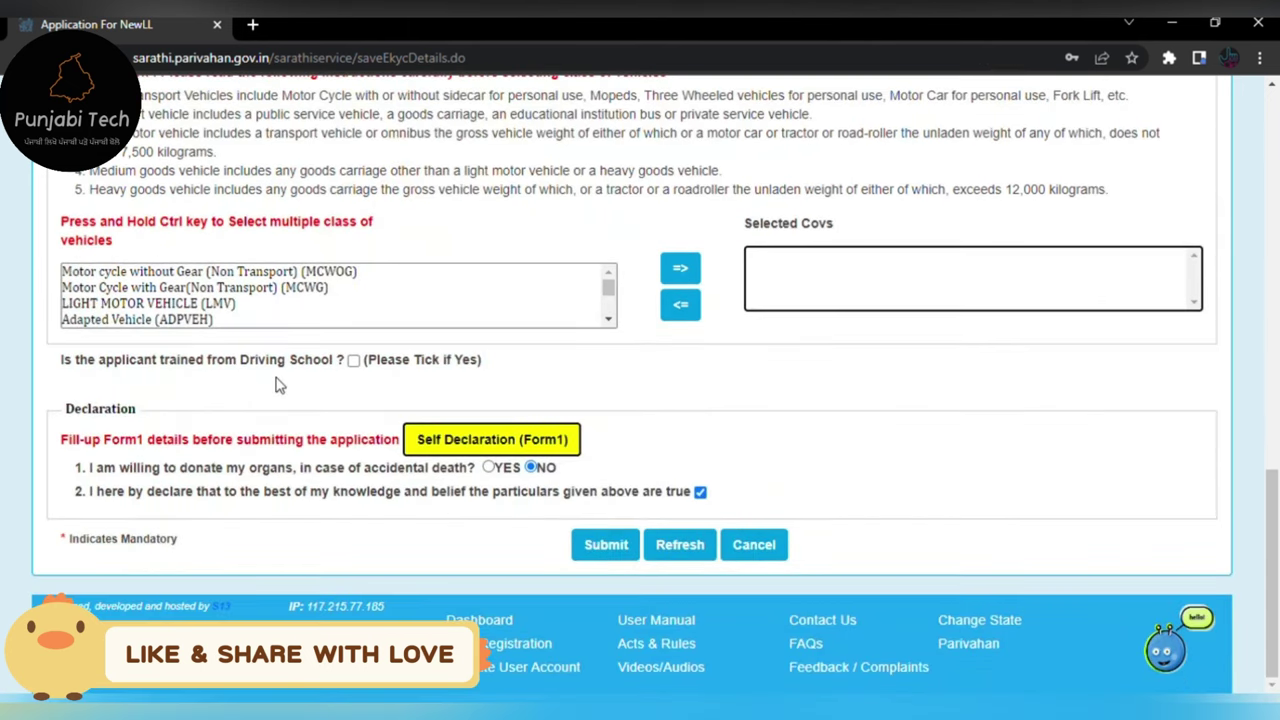
left_click(277, 294)
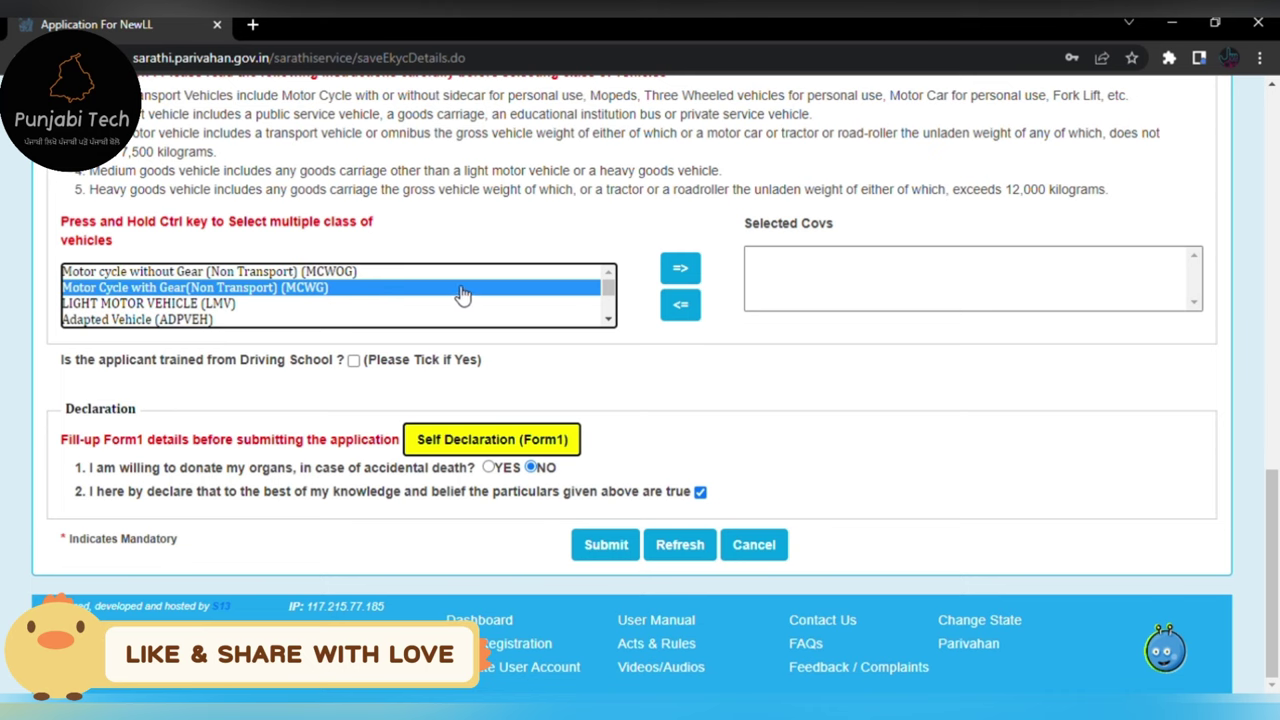
left_click(680, 269)
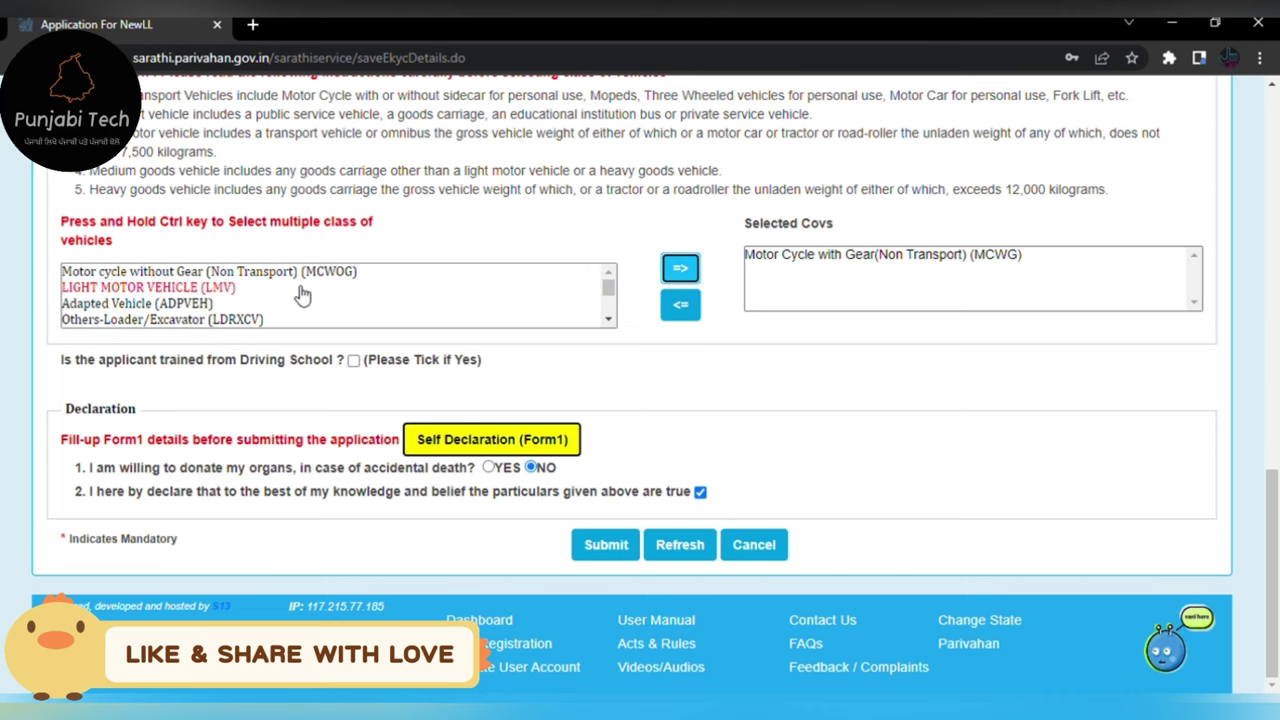
left_click(170, 288)
left_click(680, 268)
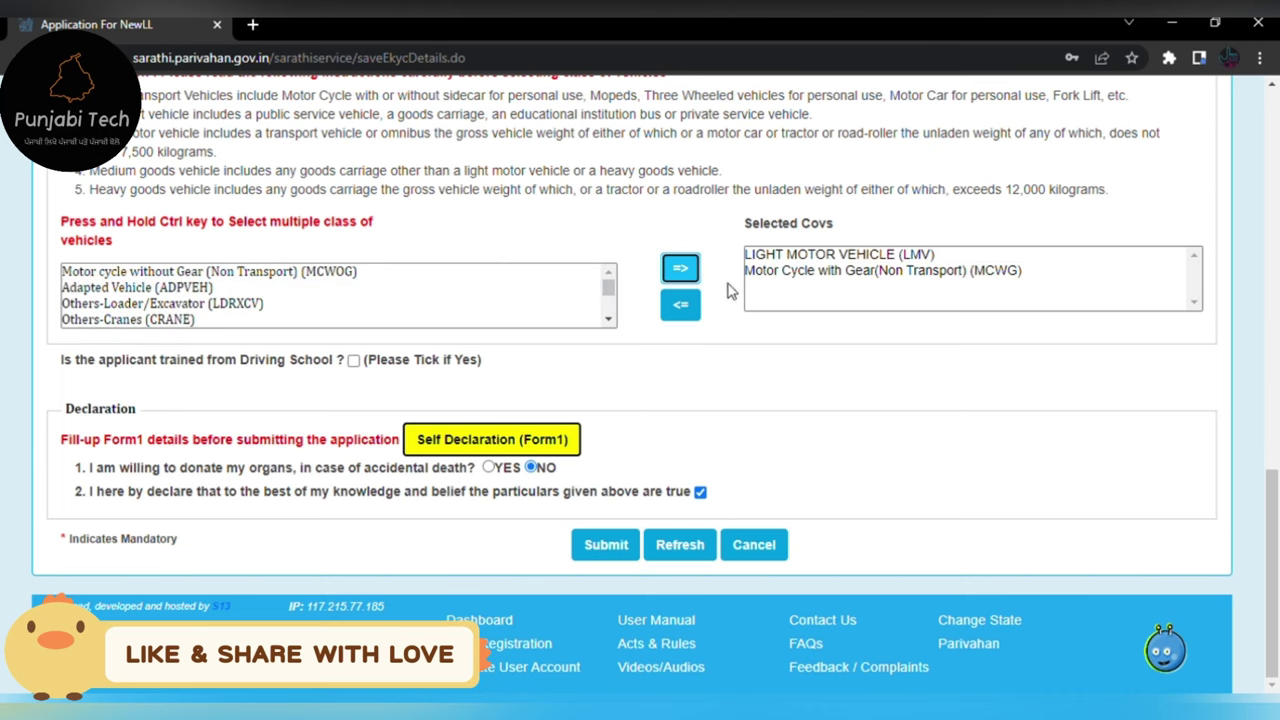
left_click(606, 544)
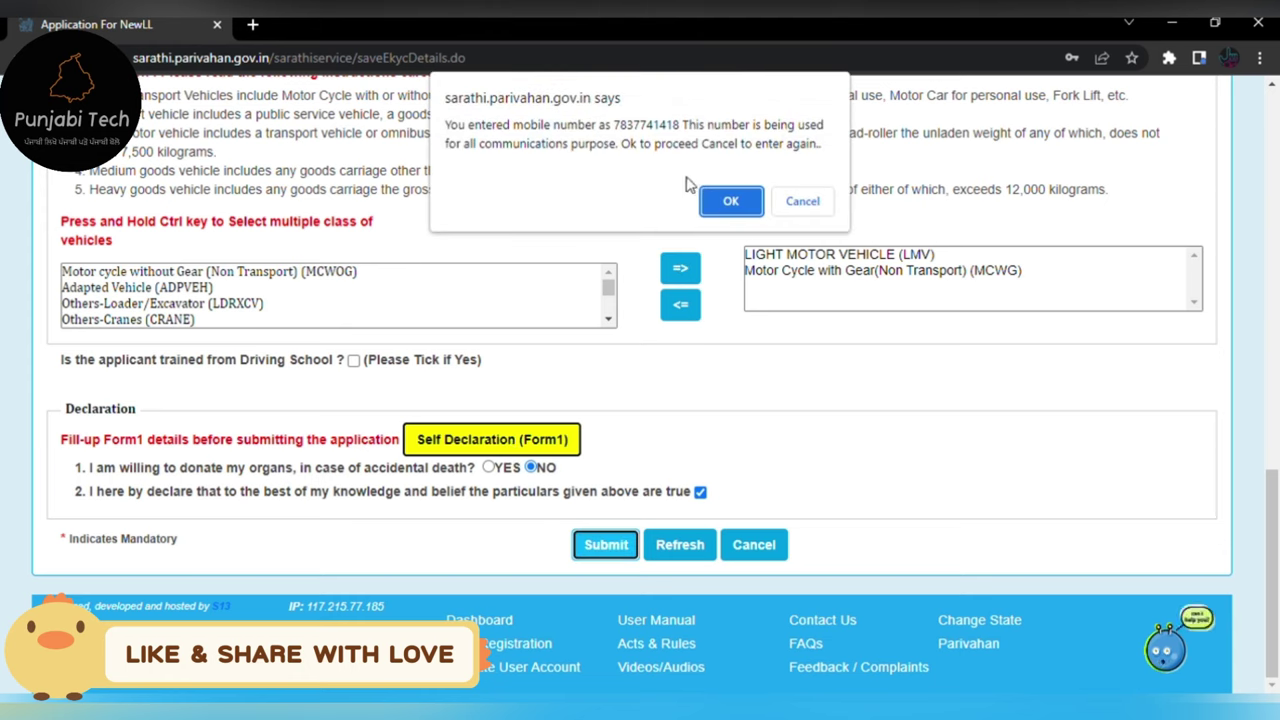
- Confirm the communication mobile number and the submission prompts to reach the New LL Acknowledgement
left_click(714, 204)
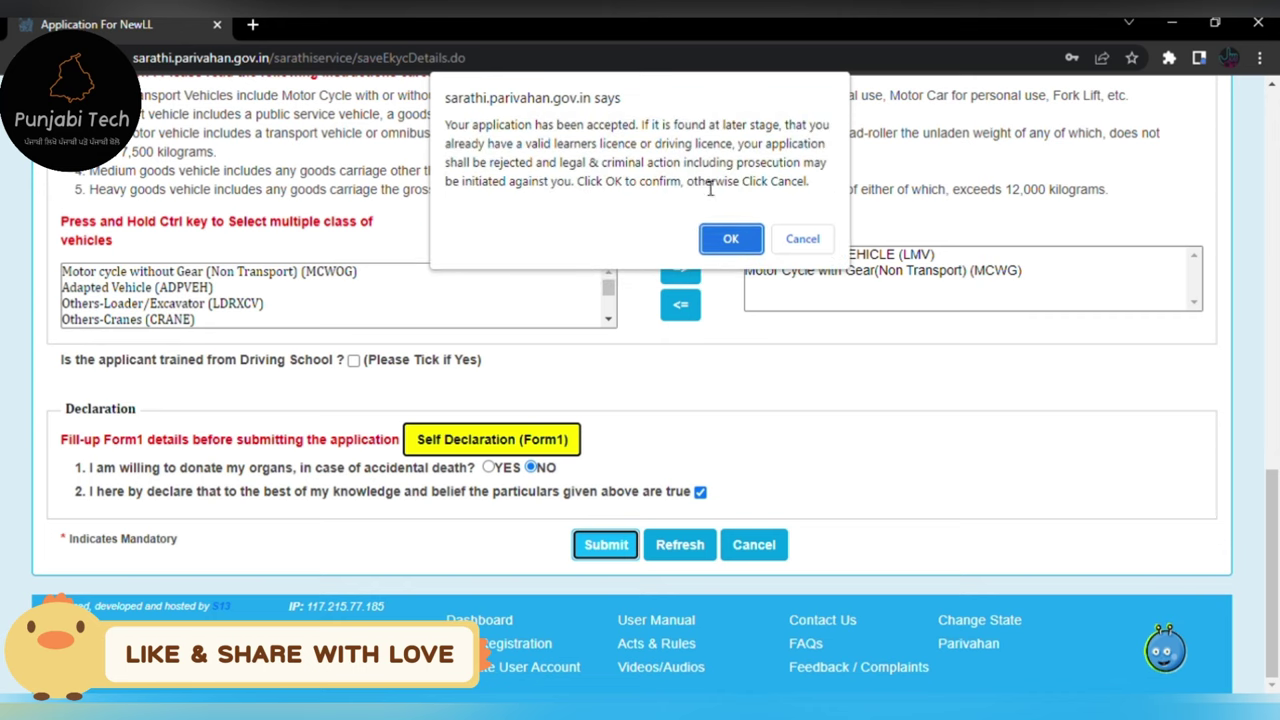
left_click(730, 238)
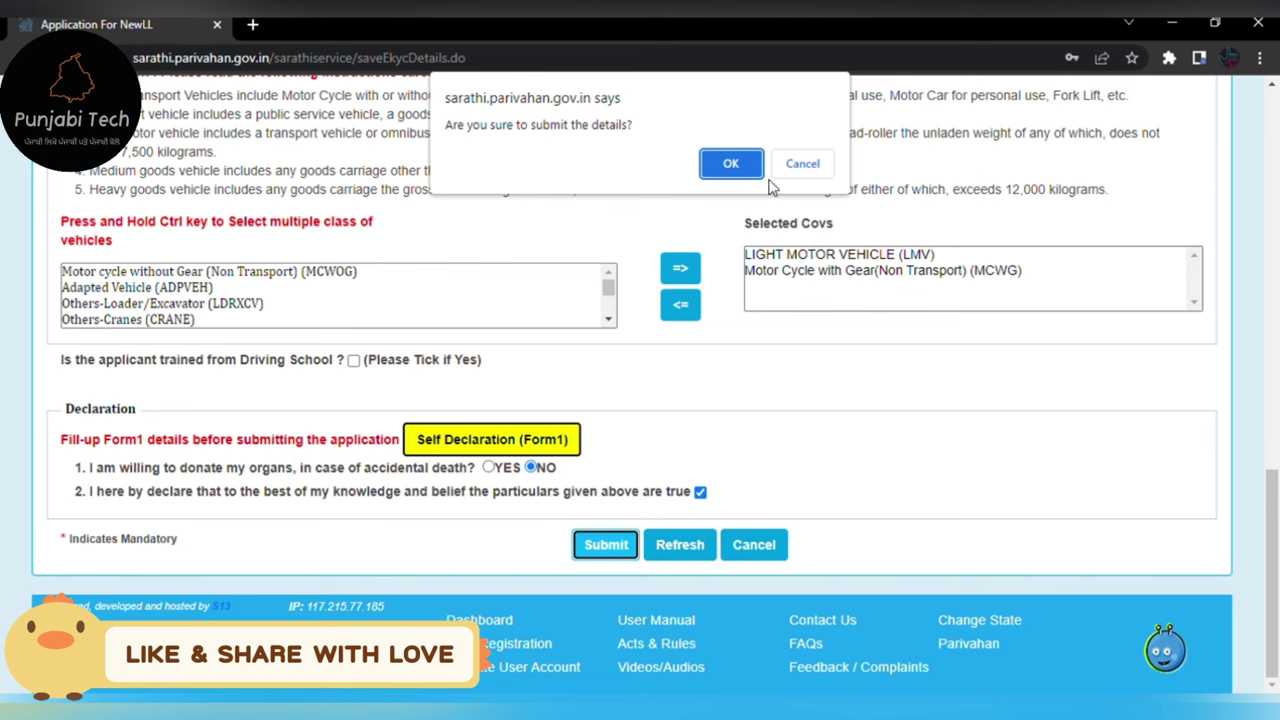
left_click(735, 168)
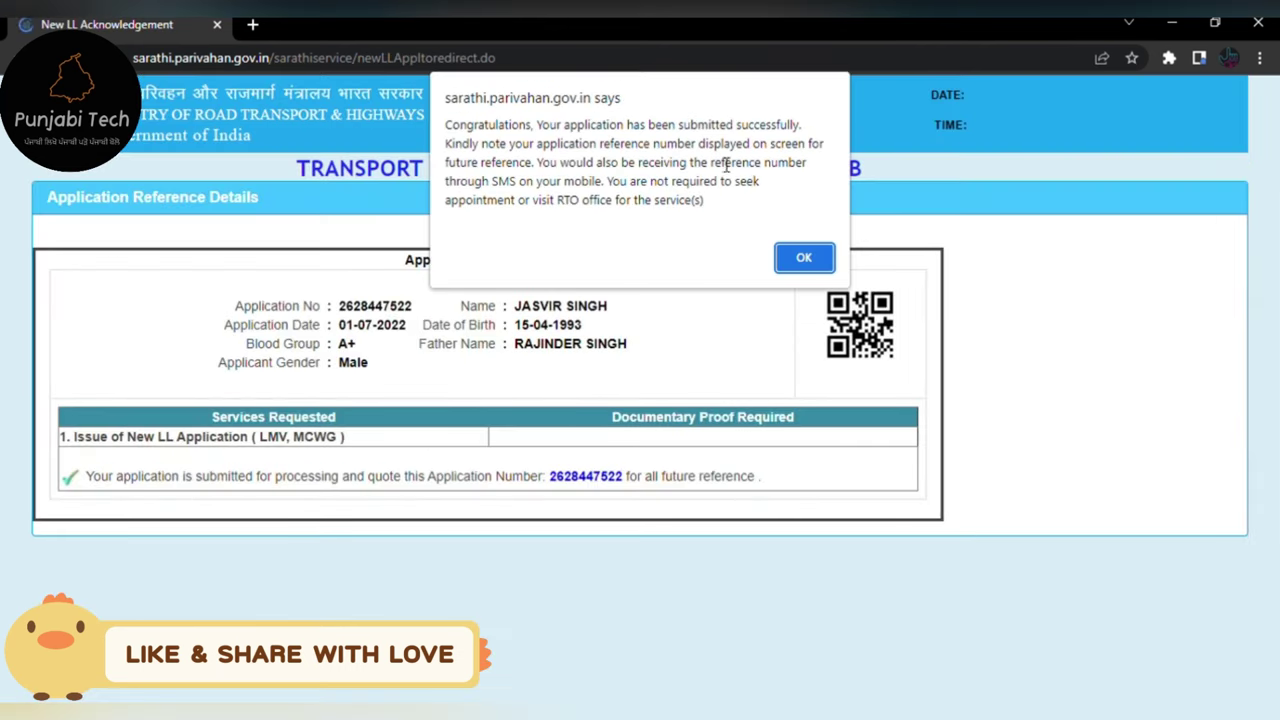
- Dismiss the success alert and save the Application Reference Slip as a PDF
left_click(805, 258)
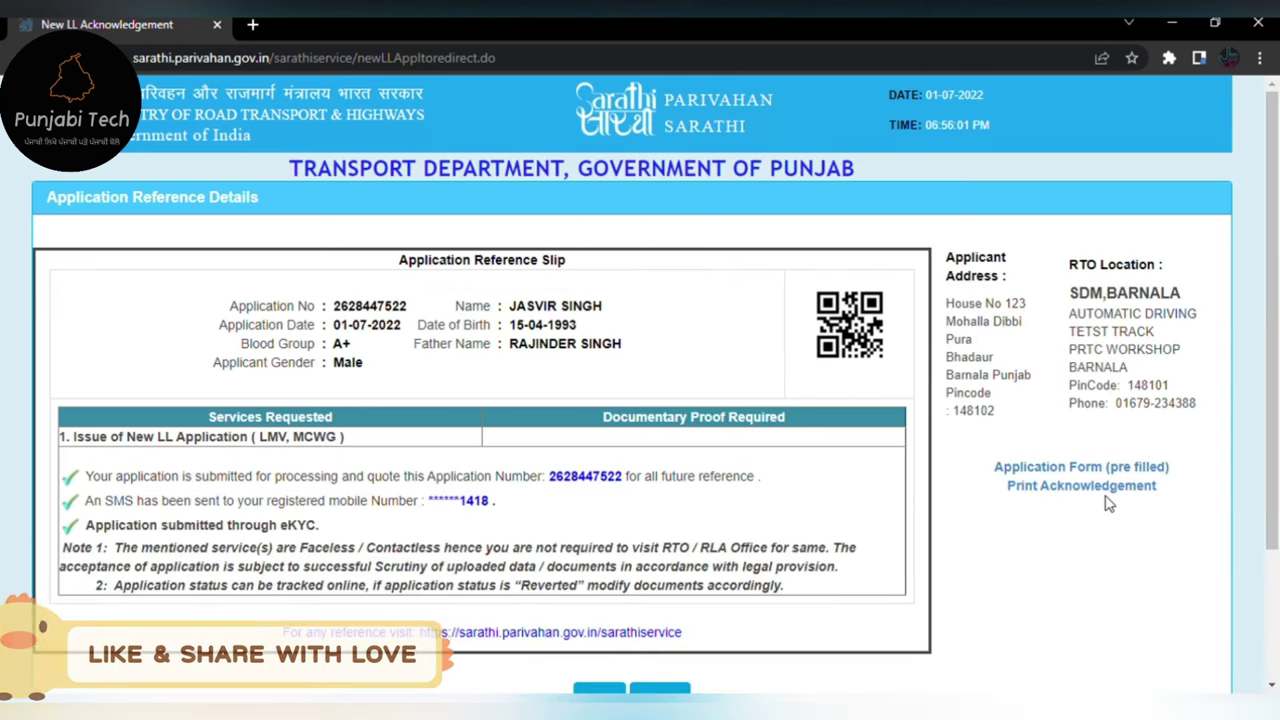
scroll(1100, 505, "down", 2)
scroll(1090, 515, "up", 2)
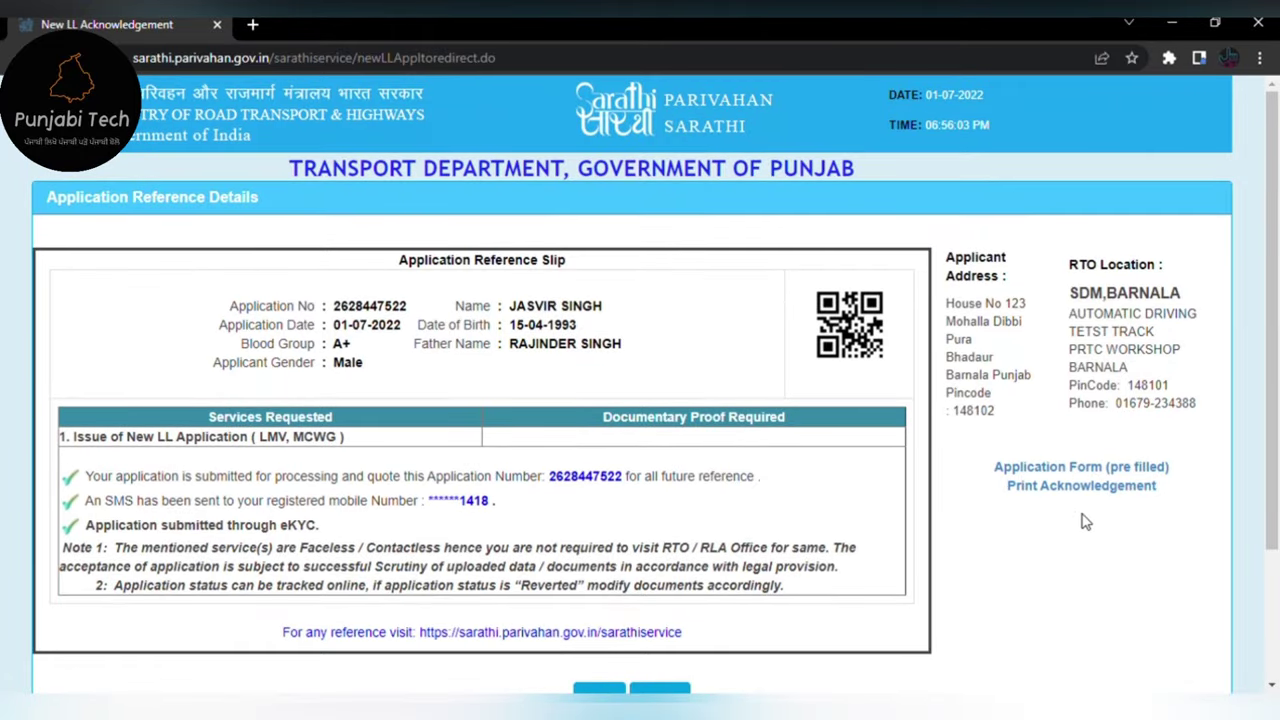
left_click(1075, 488)
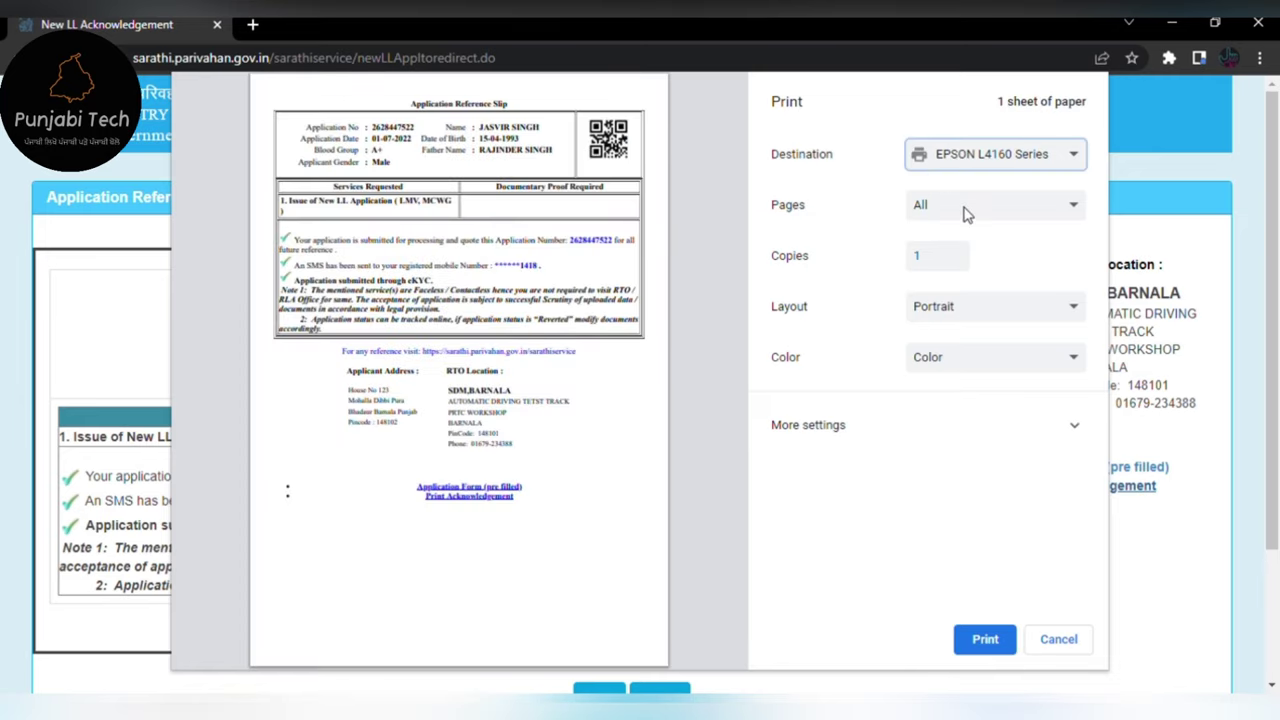
key("Down")
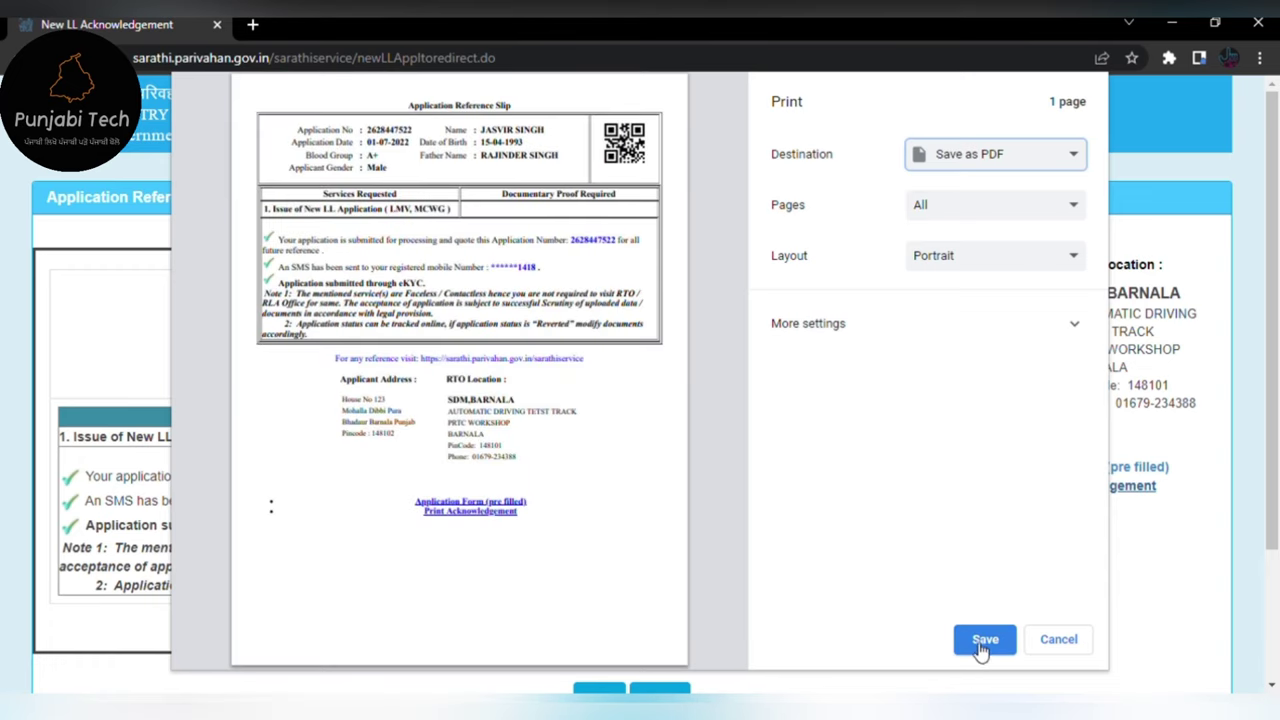
left_click(980, 645)
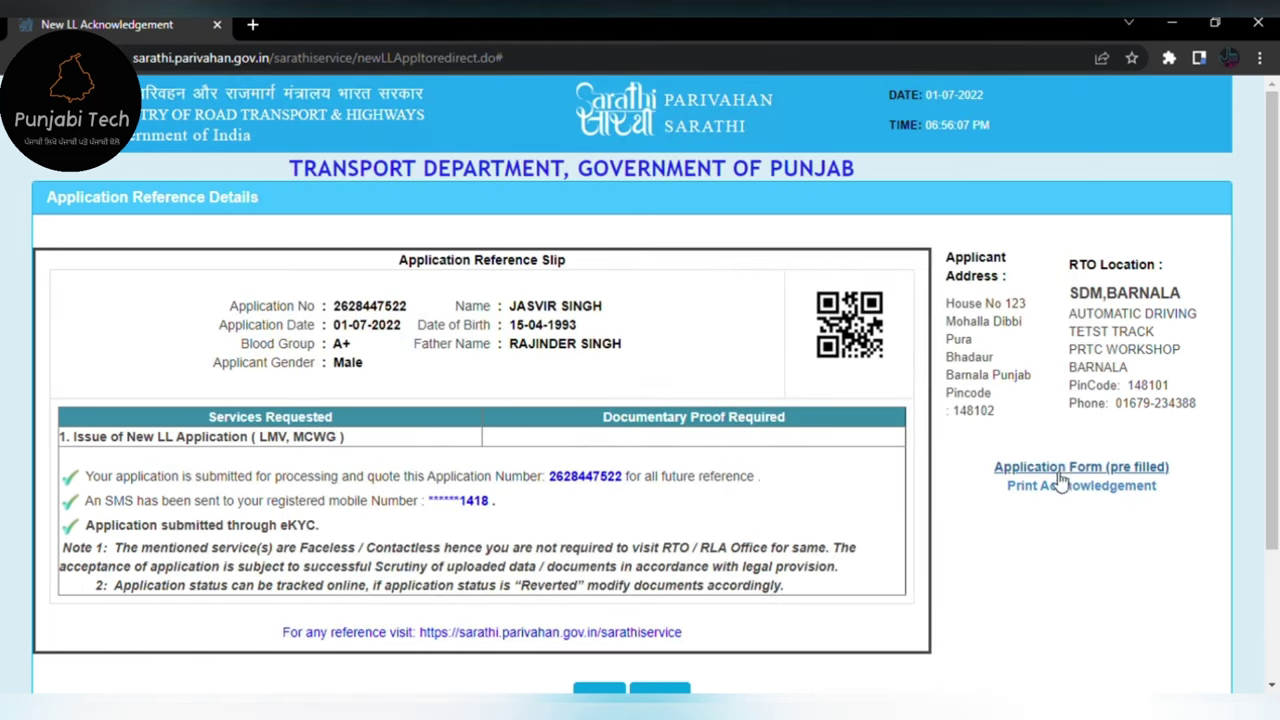
- Save the photo and signature image files, accept the warning, and reach the application status page
left_click(1063, 470)
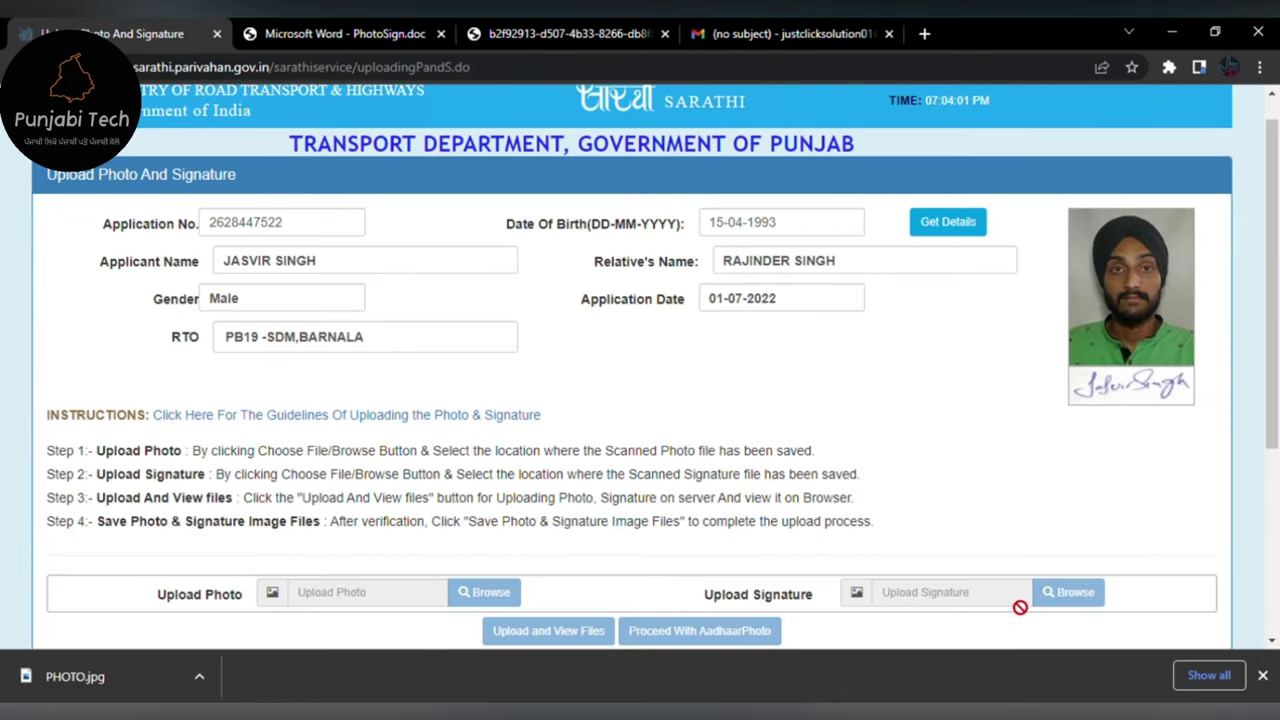
scroll(946, 477, "down", 2)
scroll(1037, 288, "up", 2)
scroll(865, 428, "down", 3)
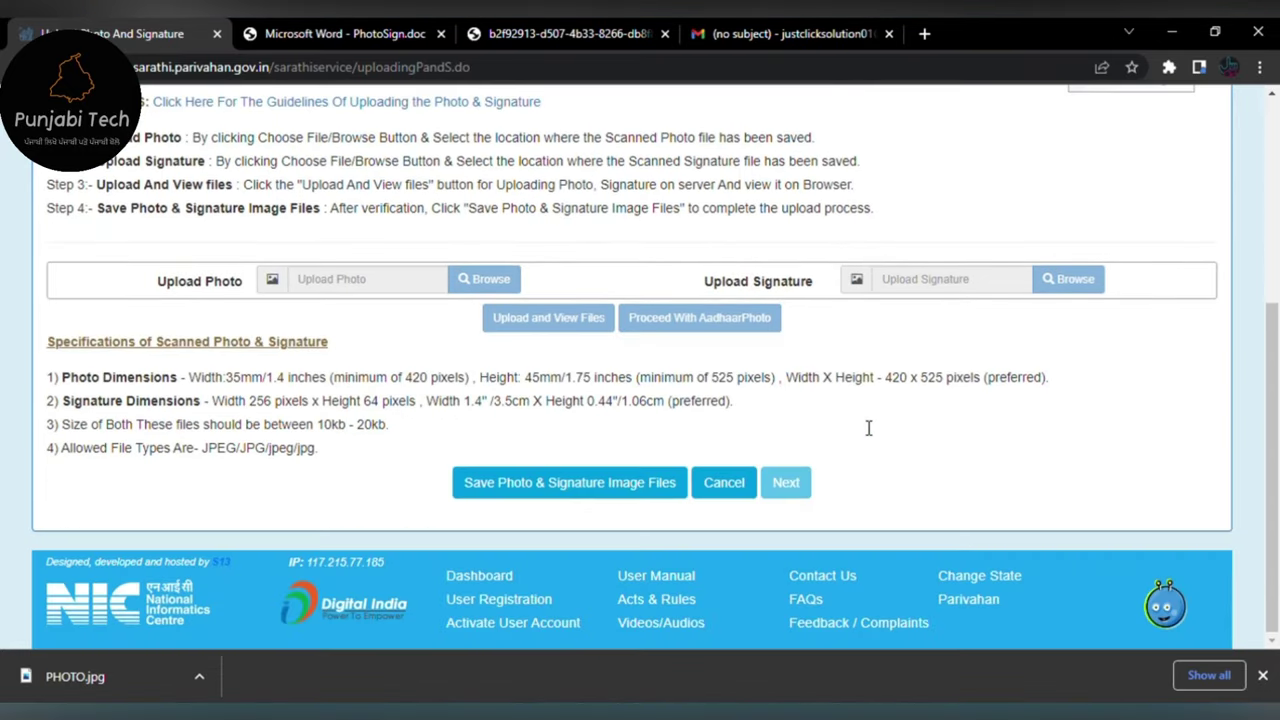
left_click(593, 483)
key("Return")
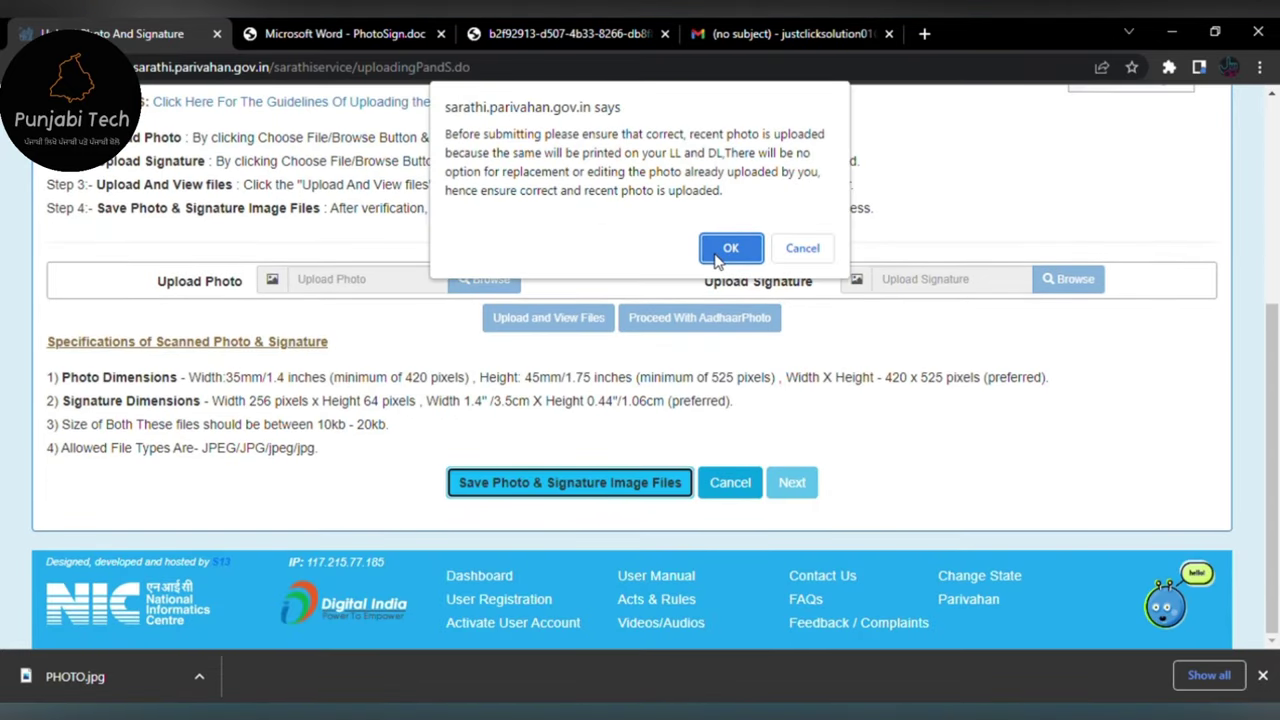
scroll(877, 460, "down", 3)
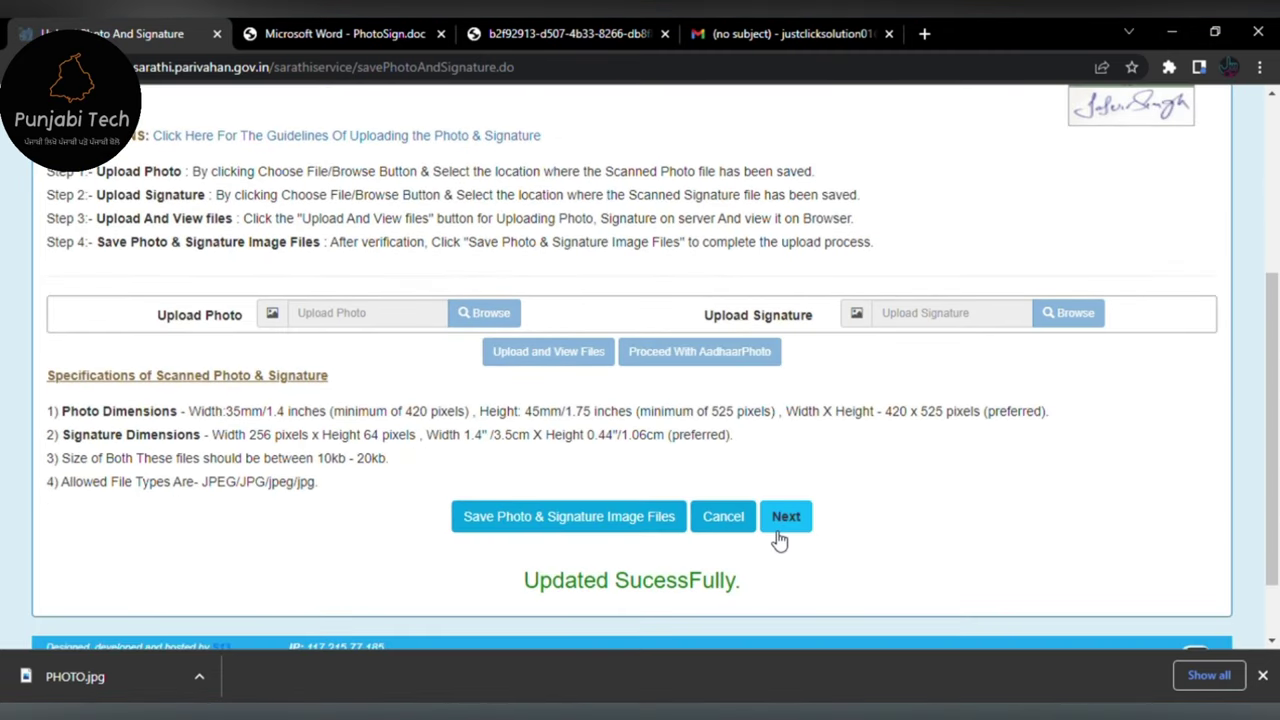
left_click(786, 518)
scroll(640, 463, "down", 5)
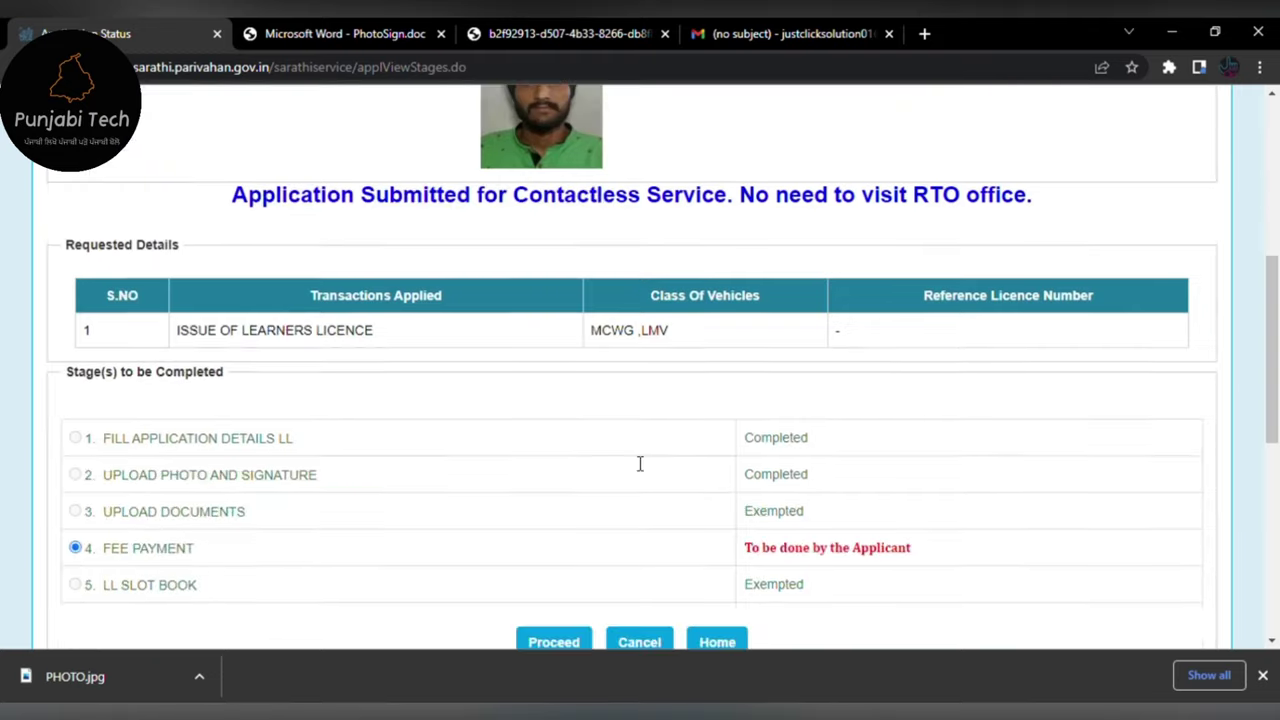
scroll(866, 466, "down", 2)
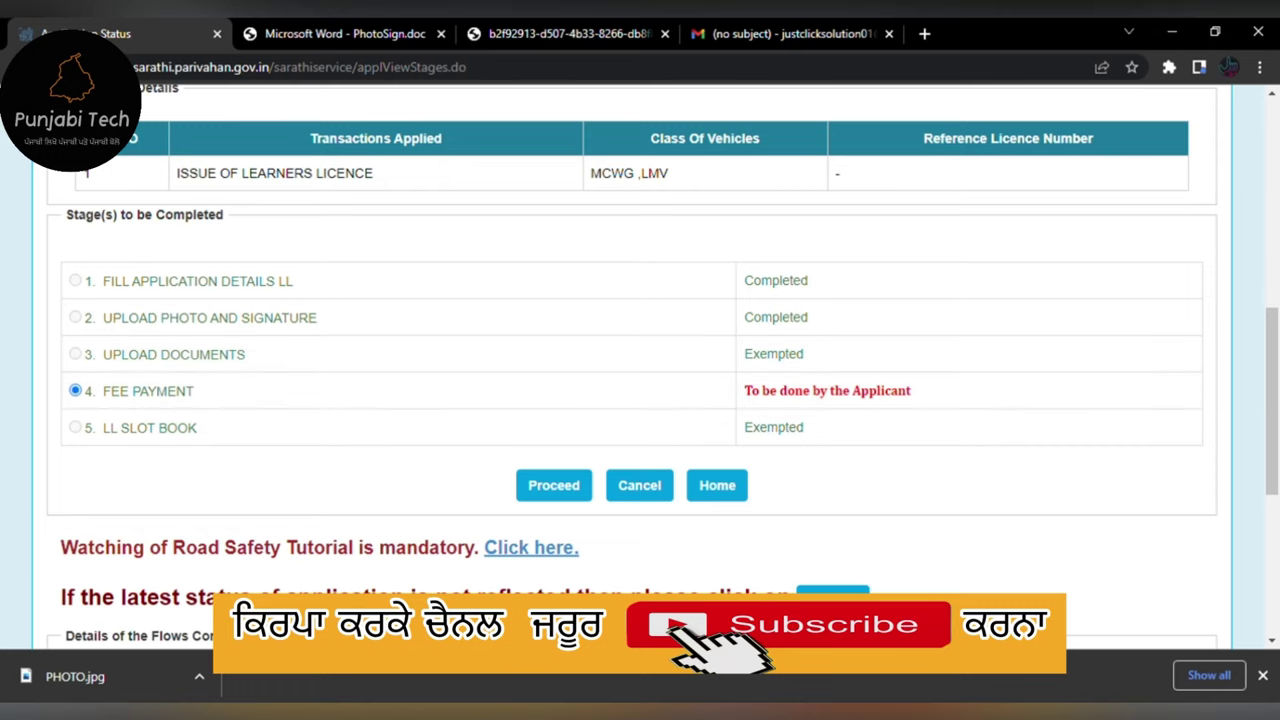
scroll(185, 585, "up", 3)
scroll(264, 500, "down", 3)
- Proceed to the 520.00 fee payment, choose STATE BANK OF INDIA and enter the captcha
left_click(555, 484)
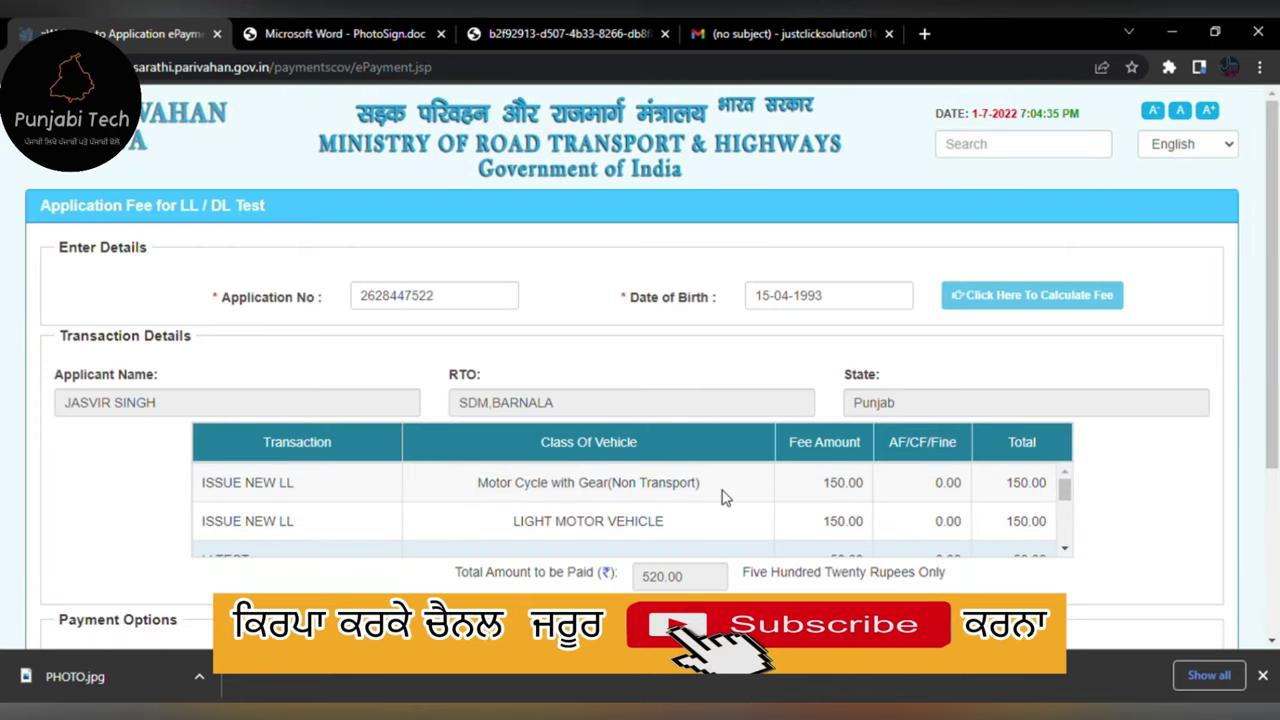
scroll(748, 520, "down", 3)
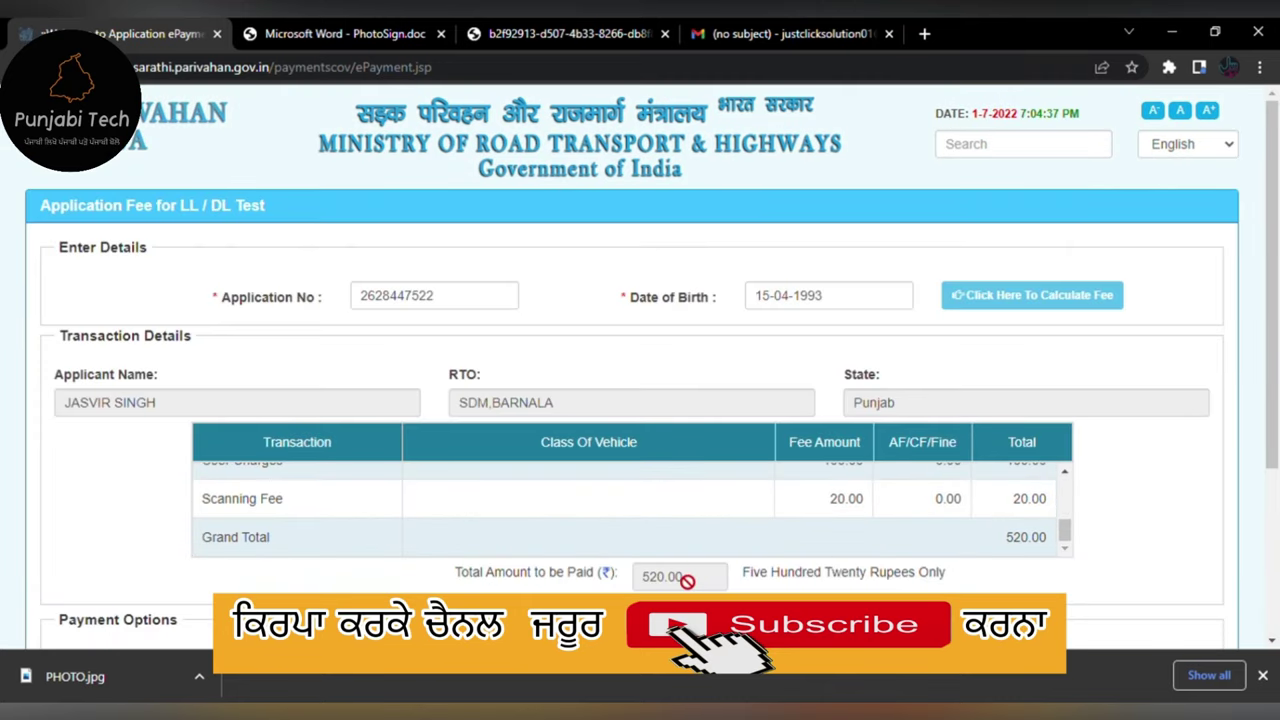
scroll(667, 588, "down", 3)
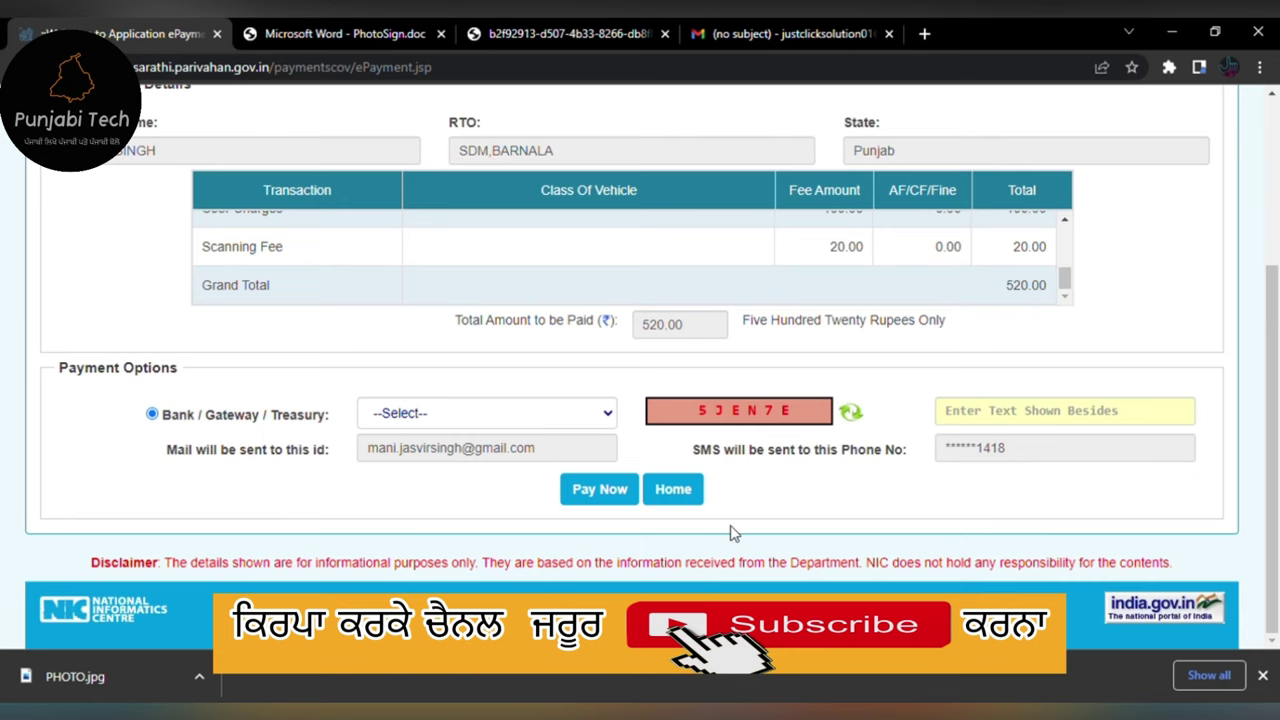
scroll(613, 541, "up", 2)
left_click(521, 578)
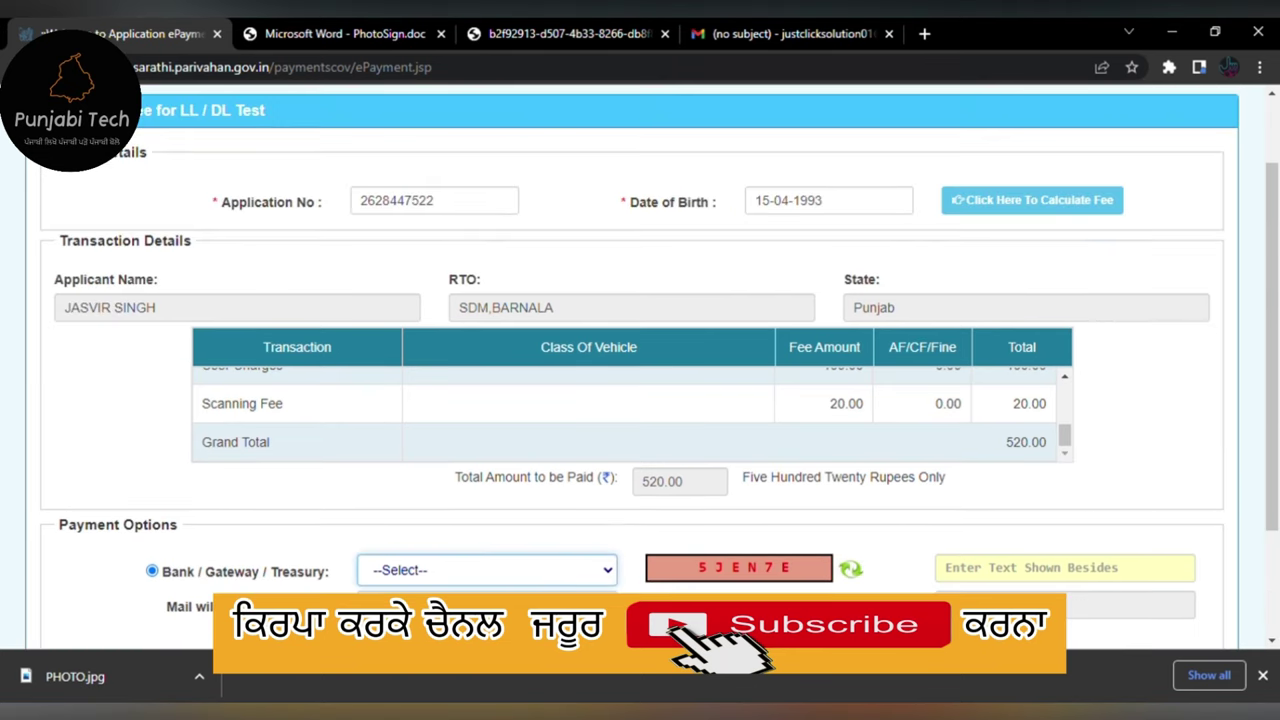
left_click(1016, 576)
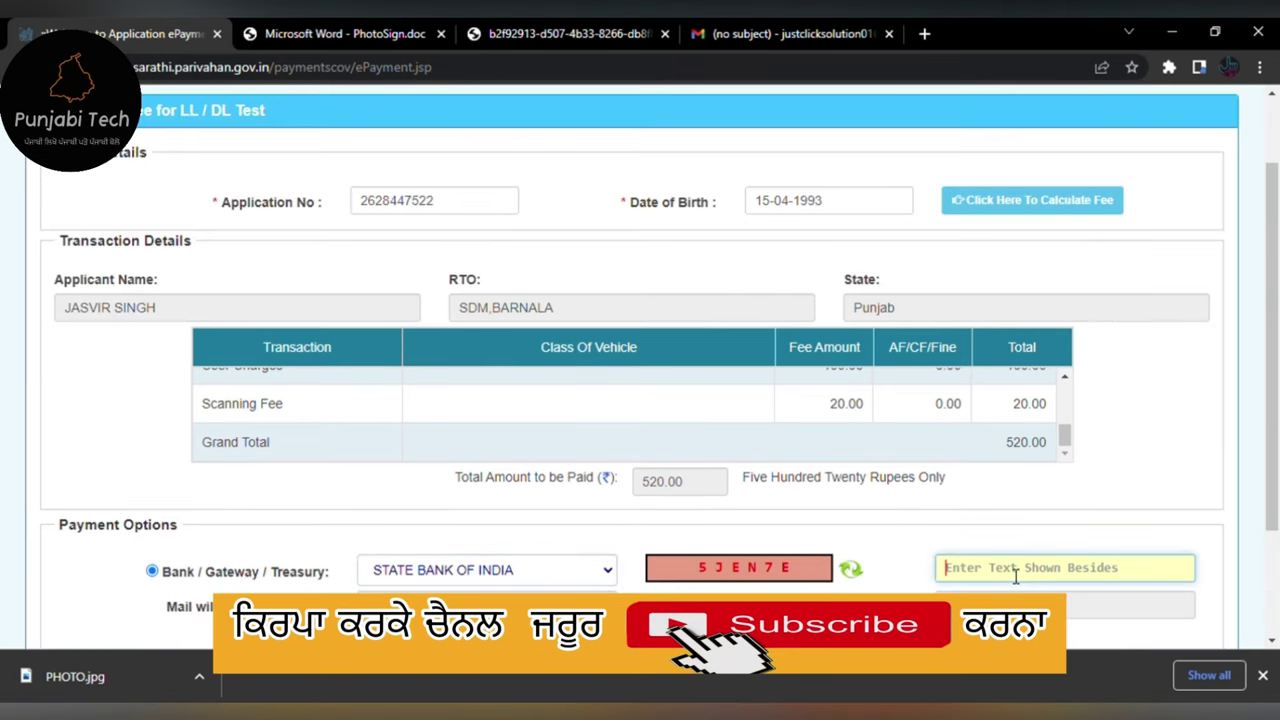
type("5JEN7E")
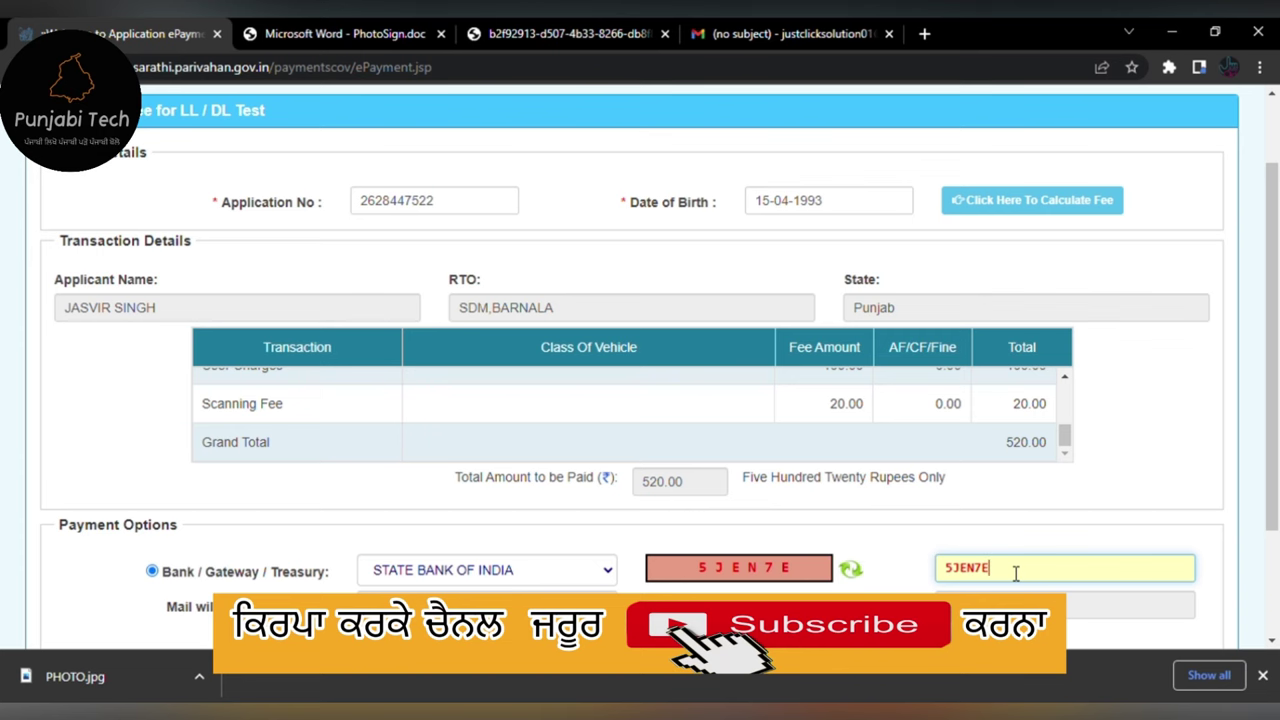
- Submit with Pay Now, accept the terms and proceed to the SBI payment site
scroll(1015, 572, "down", 2)
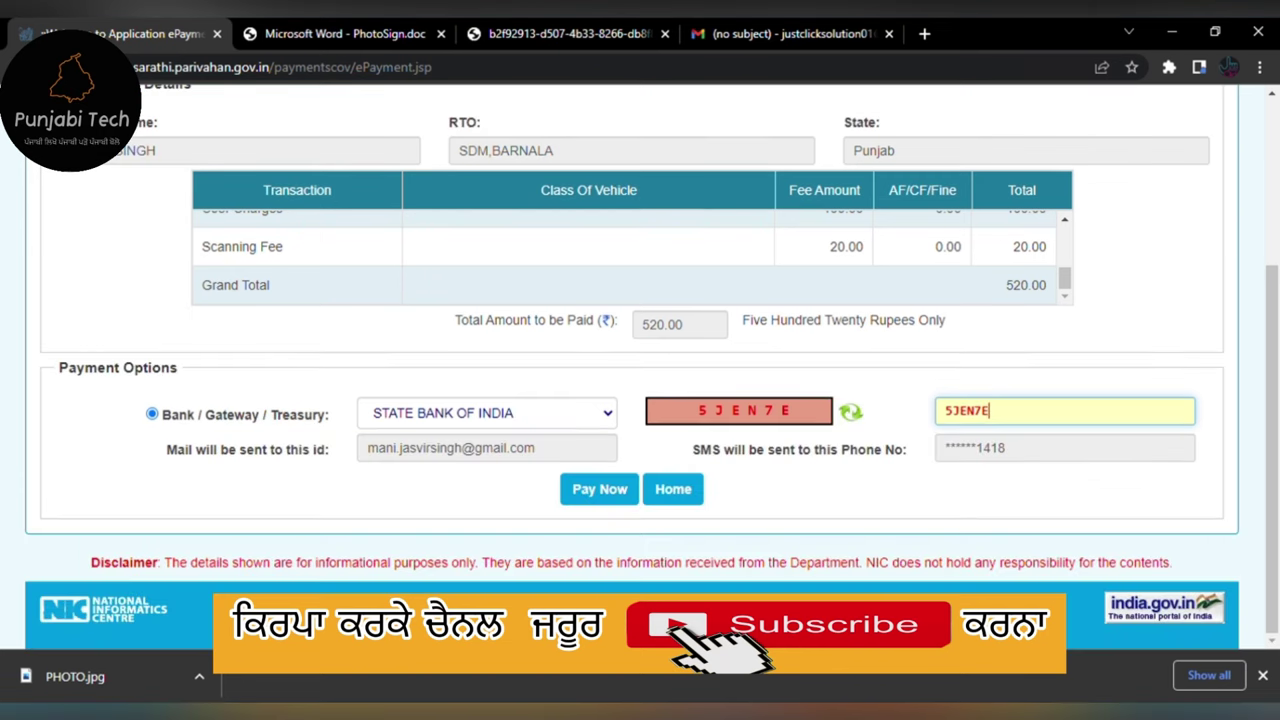
left_click(613, 502)
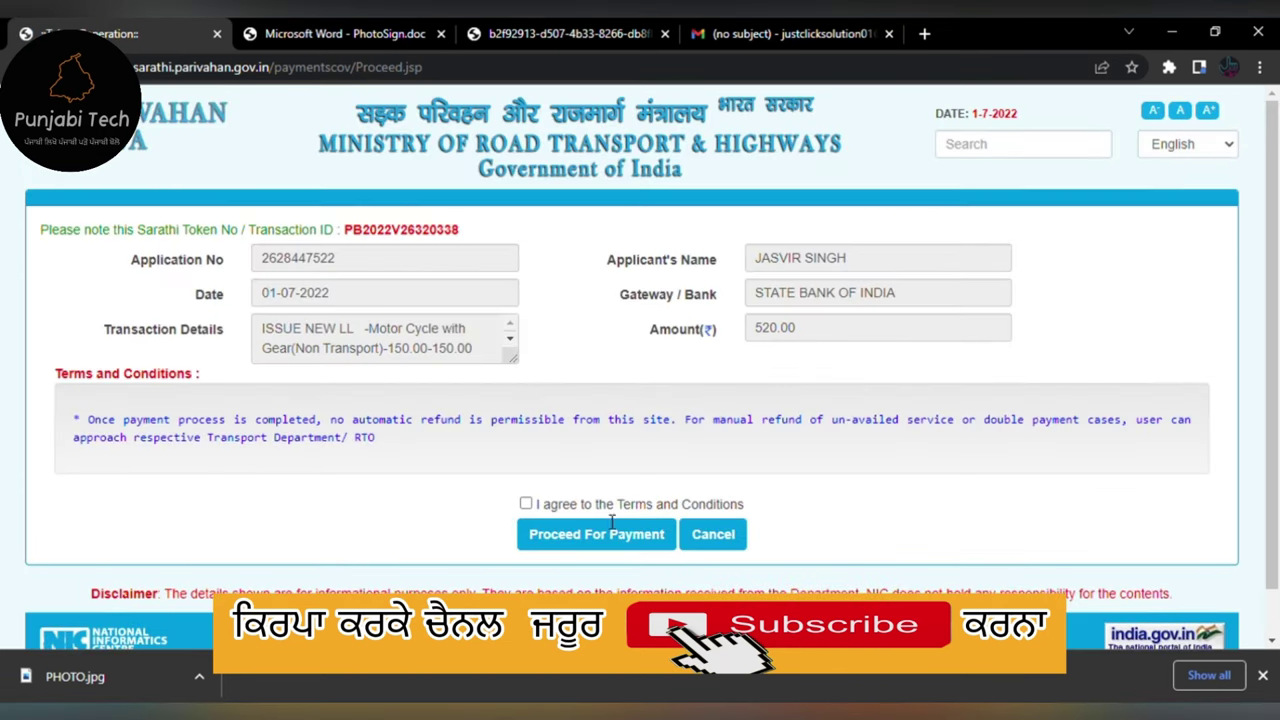
left_click(526, 503)
left_click(592, 535)
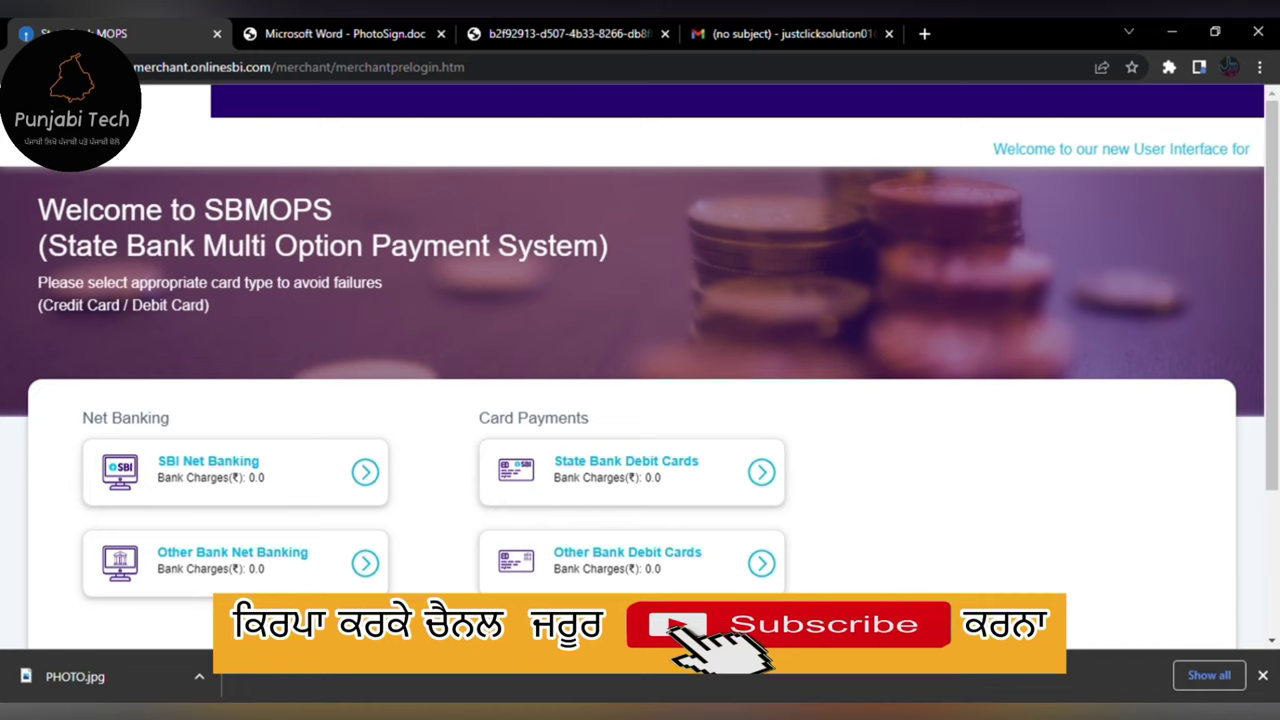
- Choose Other Bank Debit Cards and confirm the Rs 520.00 payment details twice
scroll(380, 562, "down", 2)
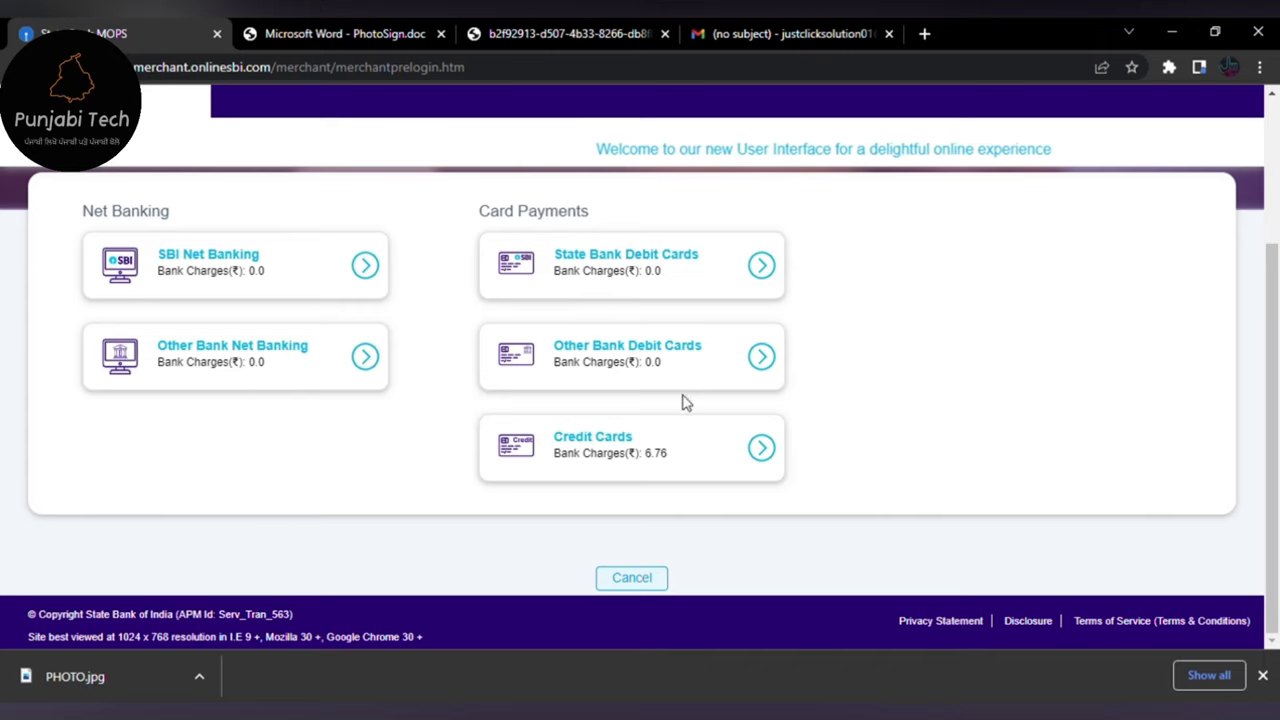
left_click(771, 366)
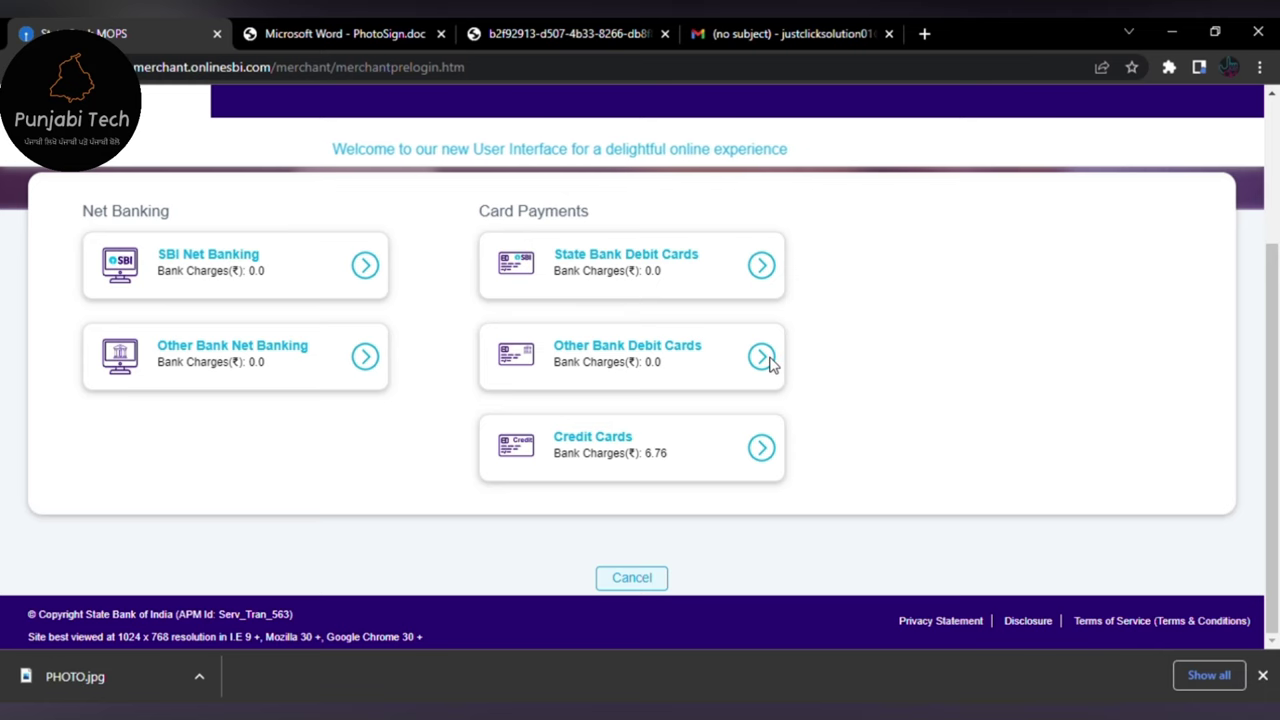
scroll(597, 429, "down", 5)
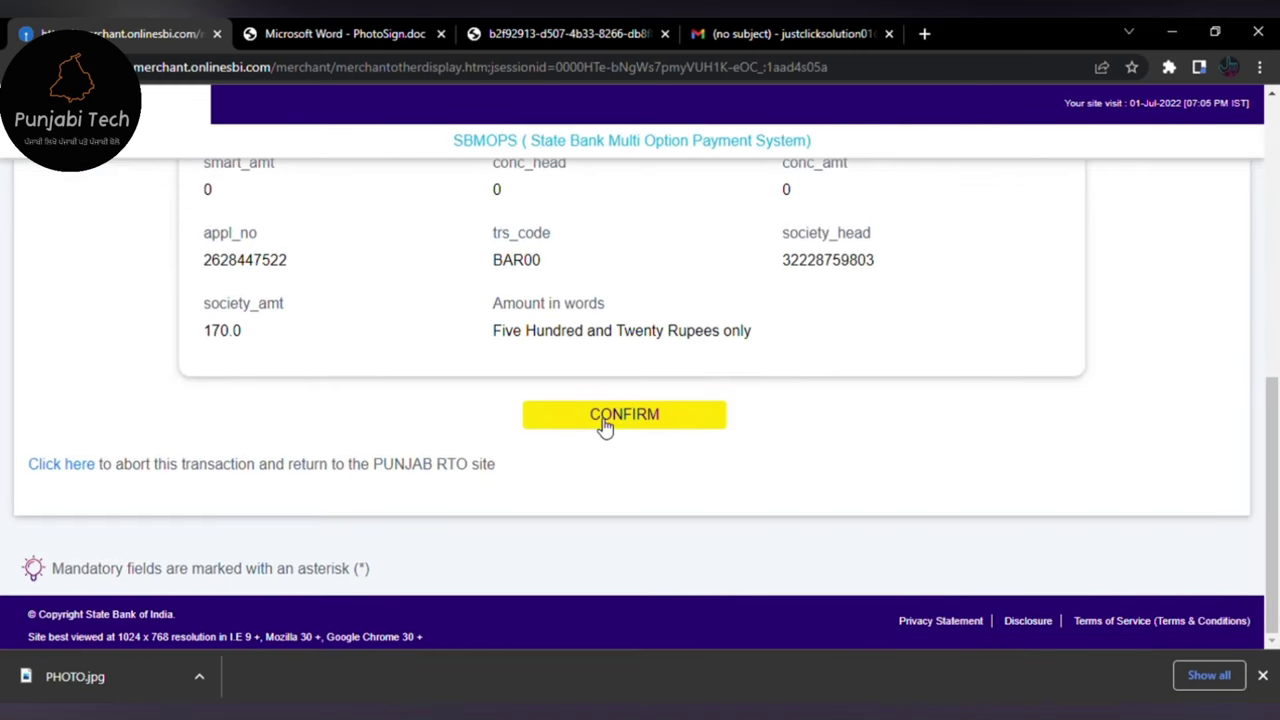
left_click(604, 420)
scroll(601, 413, "down", 10)
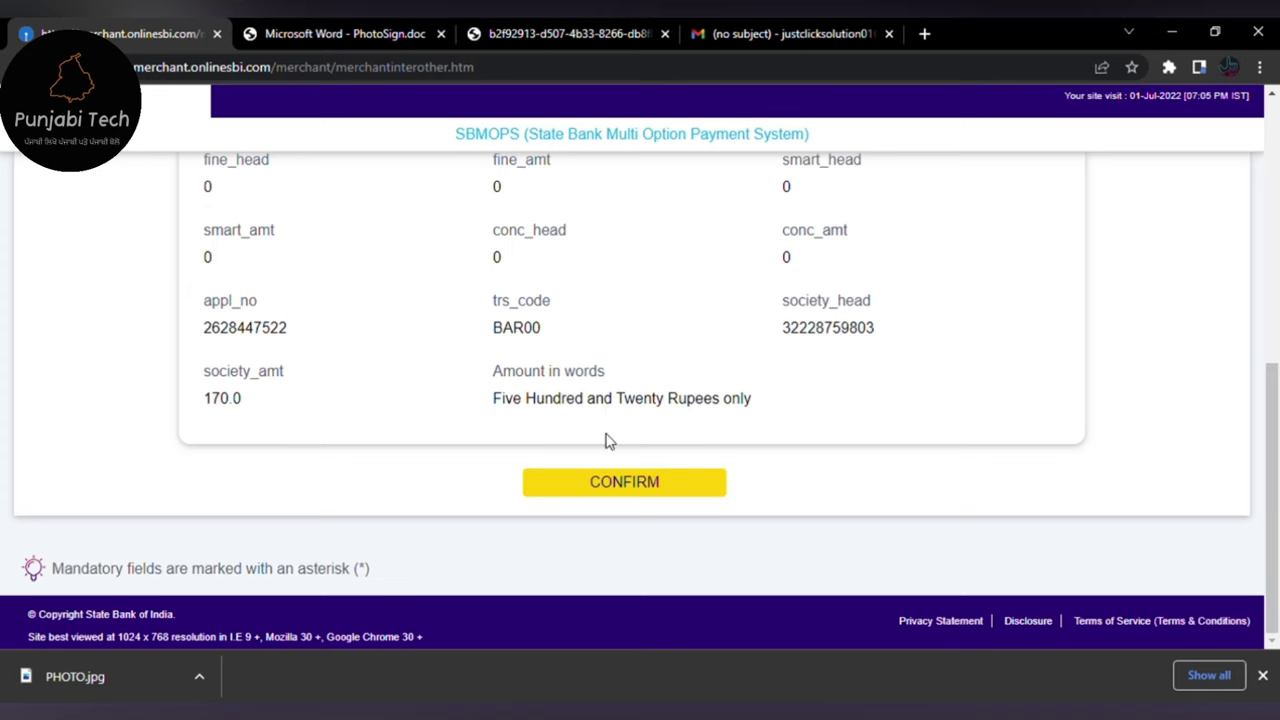
left_click(624, 483)
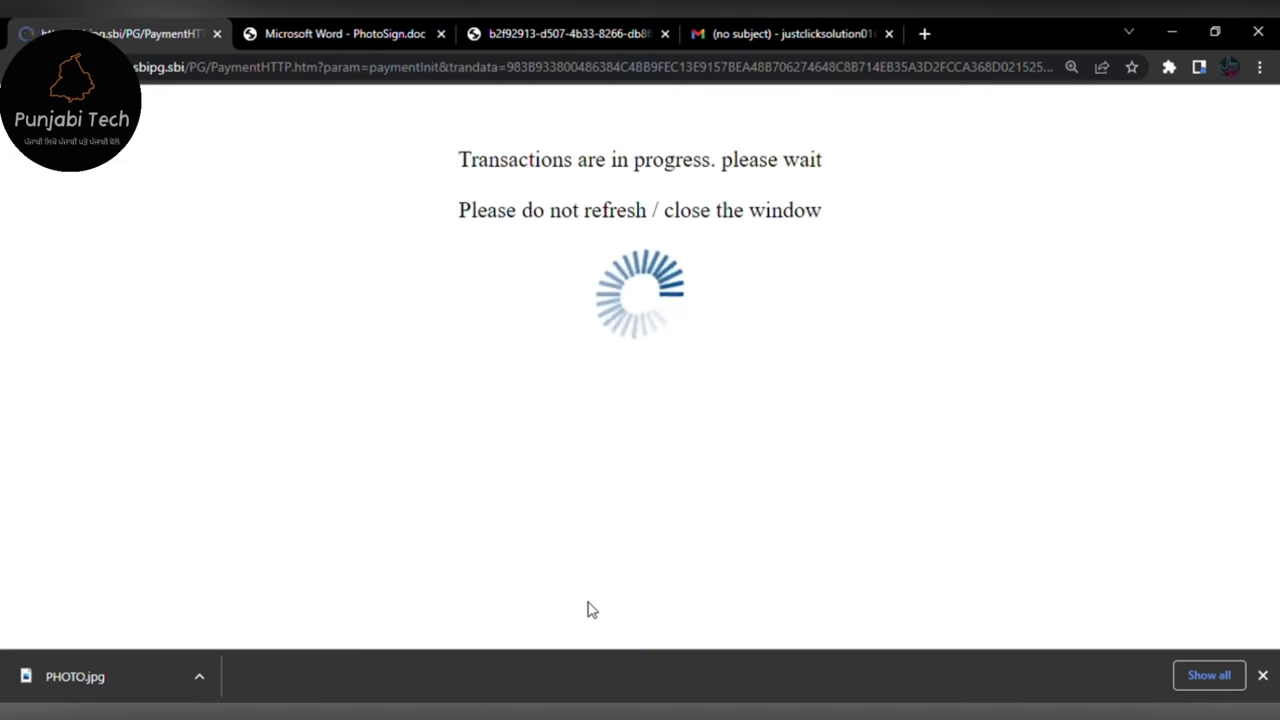
scroll(528, 525, "down", 2)
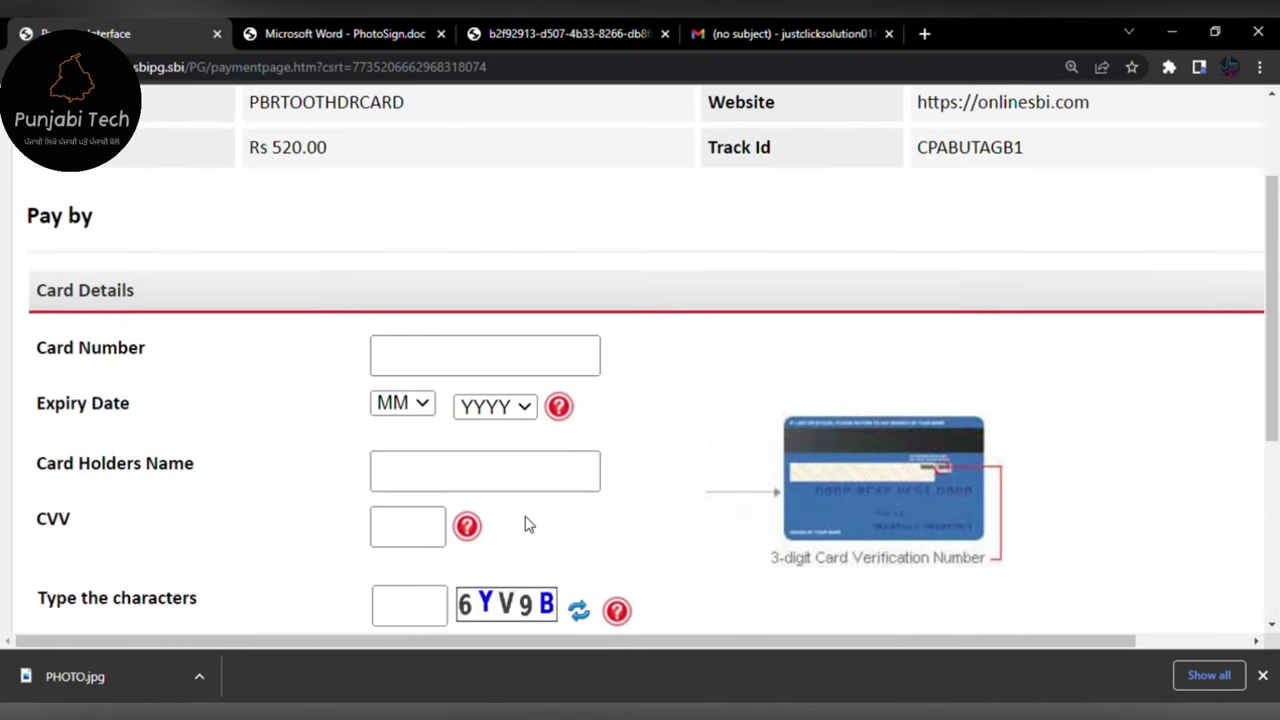